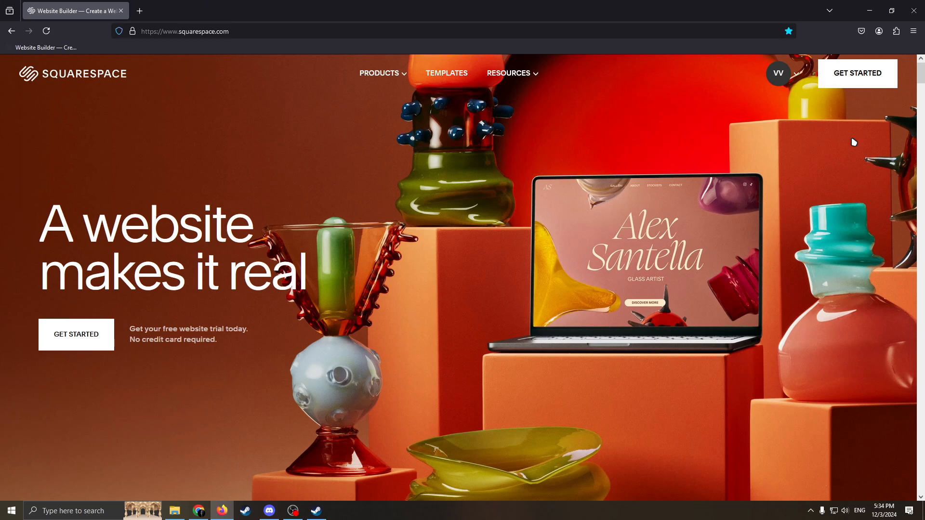
Get started on a new website and search the site topics for "Social media"
click(797, 76)
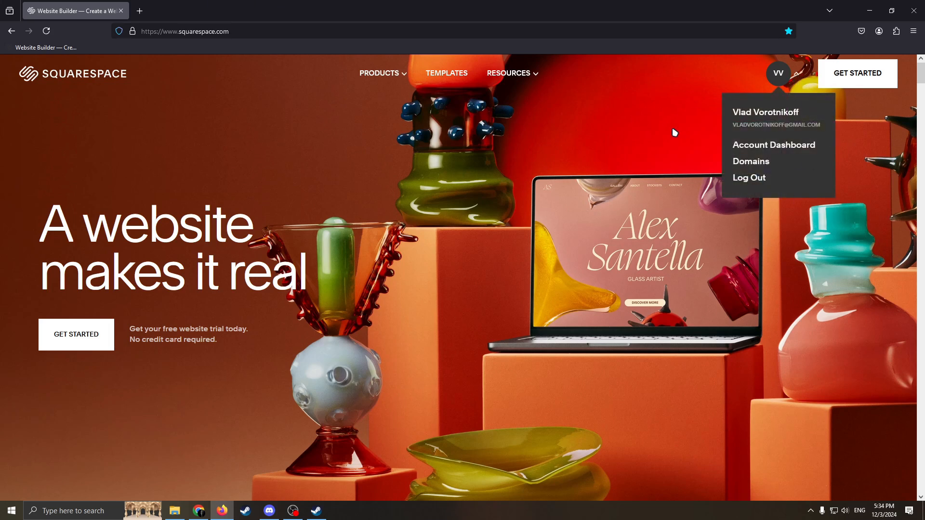
click(692, 150)
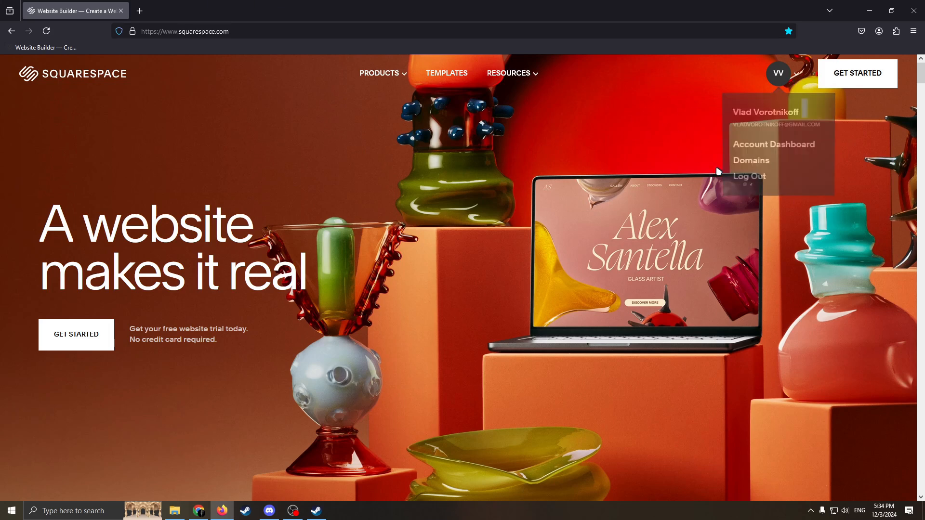
click(849, 74)
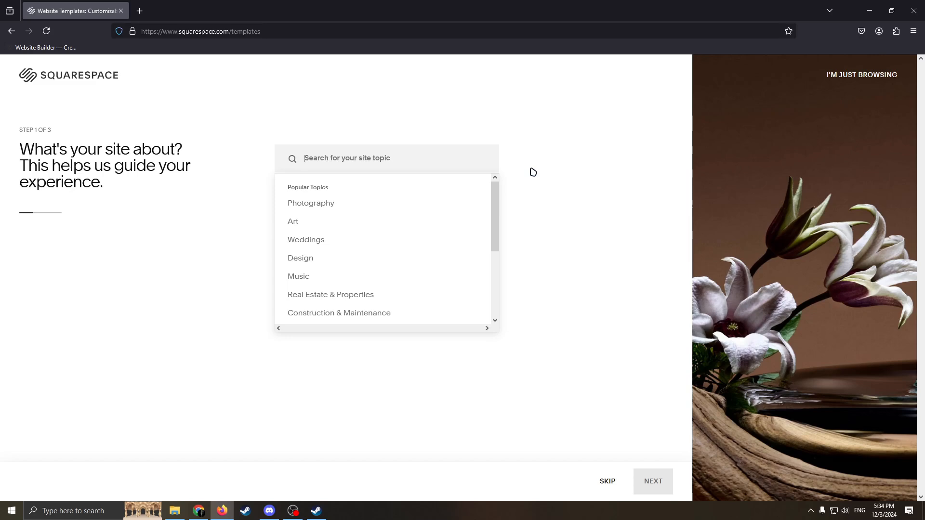
text(Social)
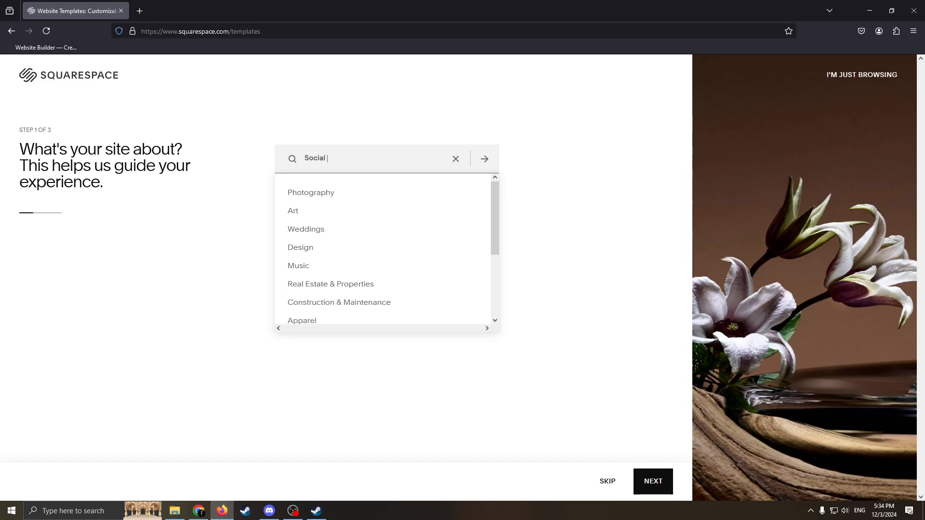
text( media)
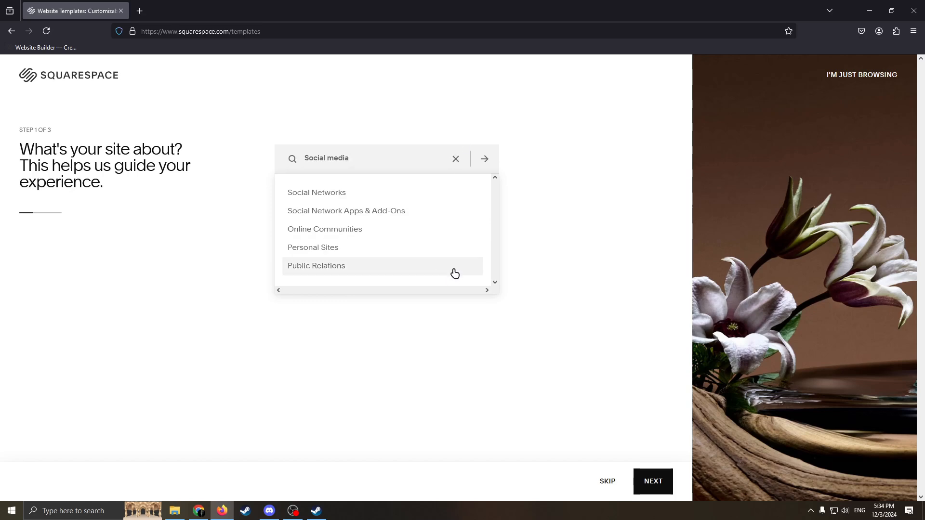
Replace the topic search with "influencer" and choose Social Networks as the site topic
drag(354, 161, 305, 159)
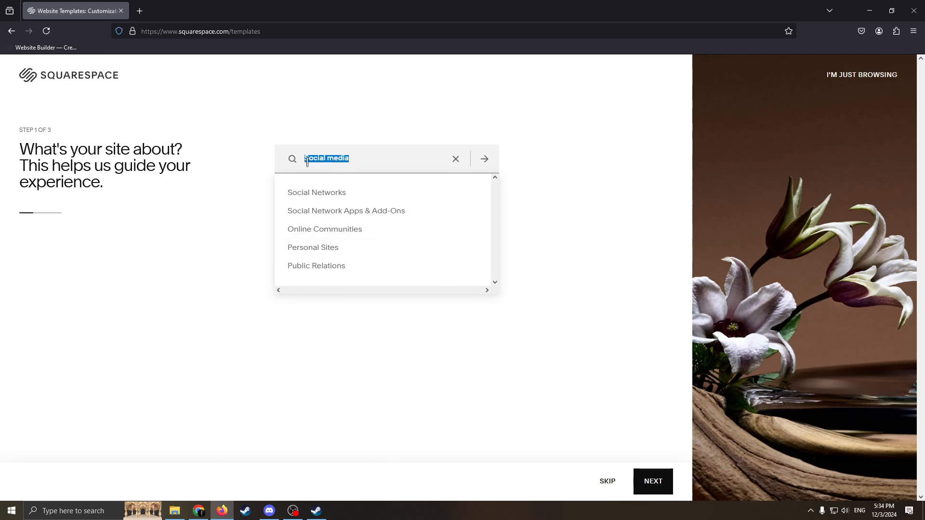
key(BackSpace)
text(in)
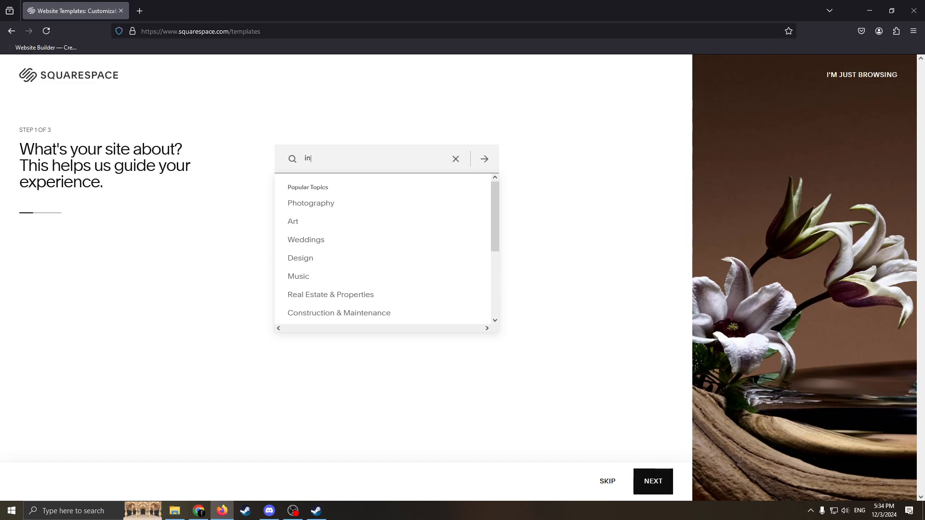
text(flu)
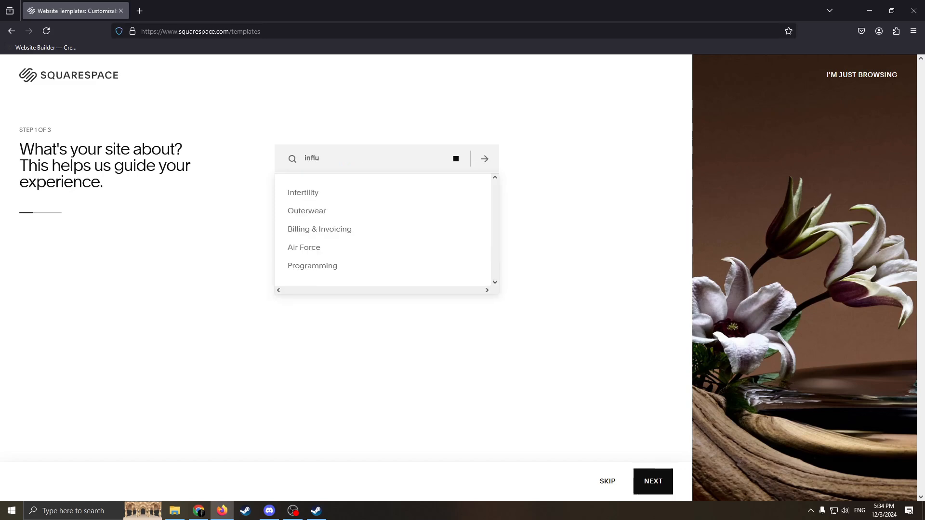
text(encer)
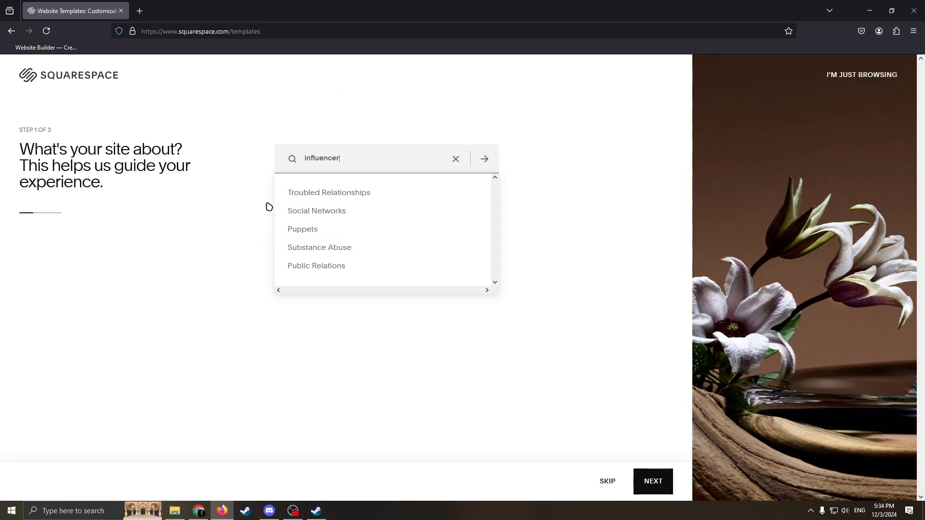
click(325, 216)
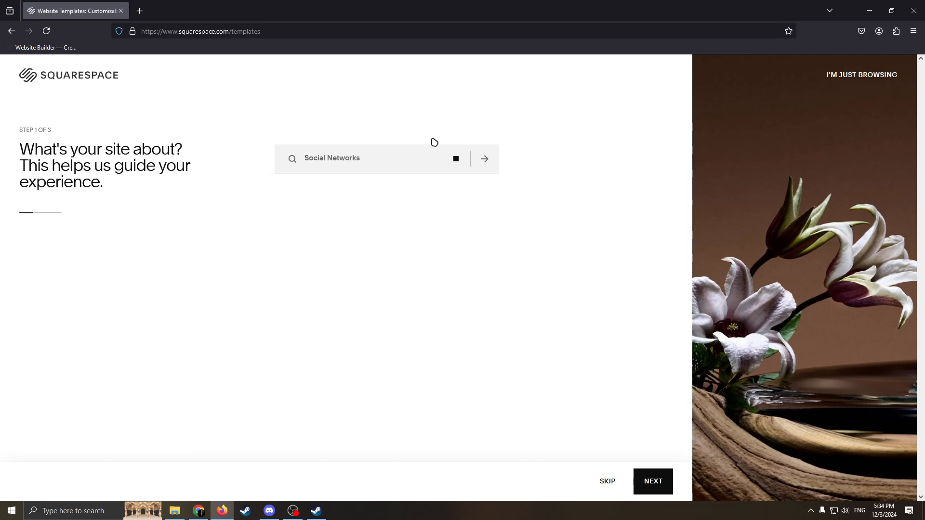
Look over the topics related to Social Networks, keep that topic and continue to the question about website goals
click(394, 153)
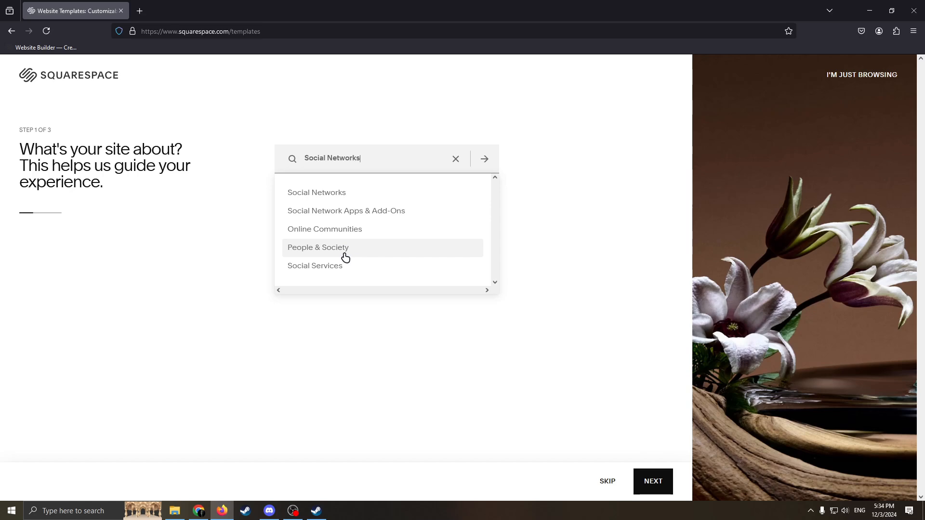
click(495, 283)
click(344, 155)
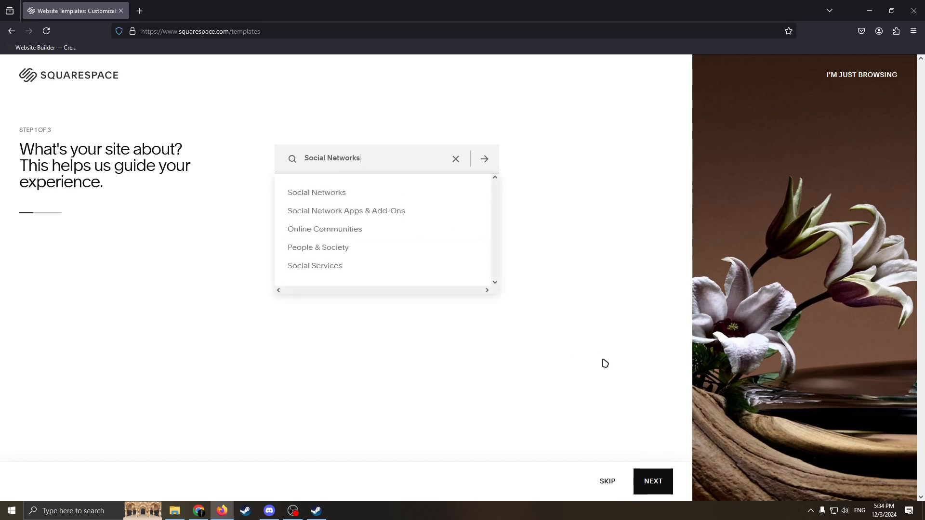
drag(383, 146, 300, 161)
click(662, 487)
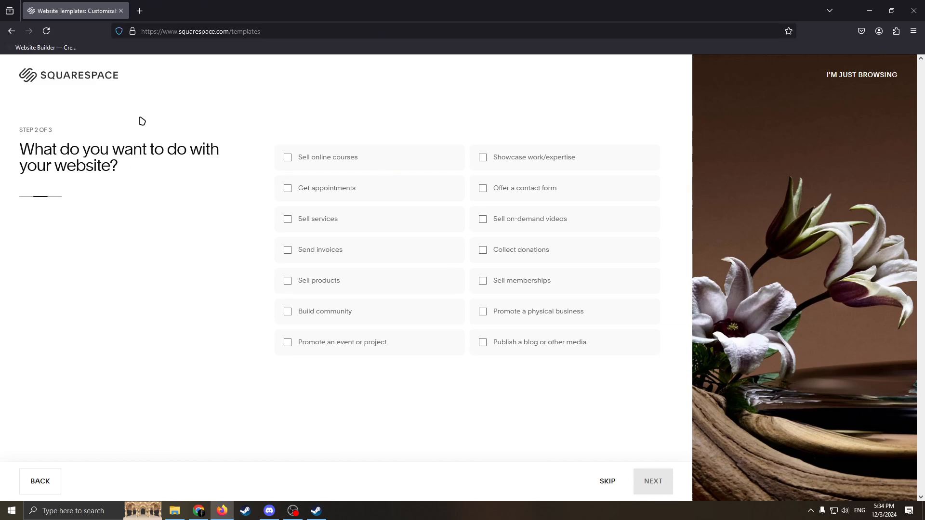
drag(155, 151, 21, 156)
click(76, 166)
drag(118, 169, 20, 140)
click(144, 165)
drag(144, 166, 58, 153)
click(212, 171)
Choose collecting donations, selling memberships, publishing a blog or other media, building community, selling products and selling online courses as website goals, and continue
click(483, 281)
click(483, 250)
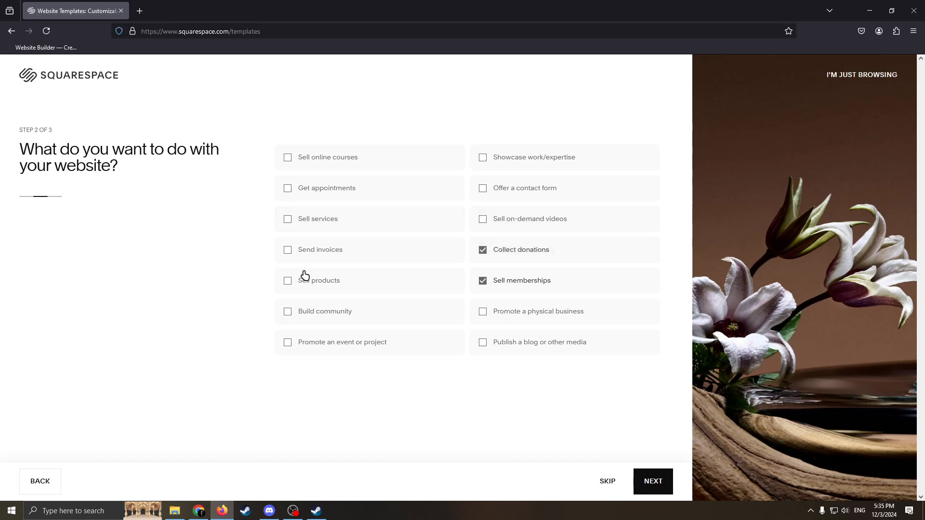
click(487, 349)
click(294, 314)
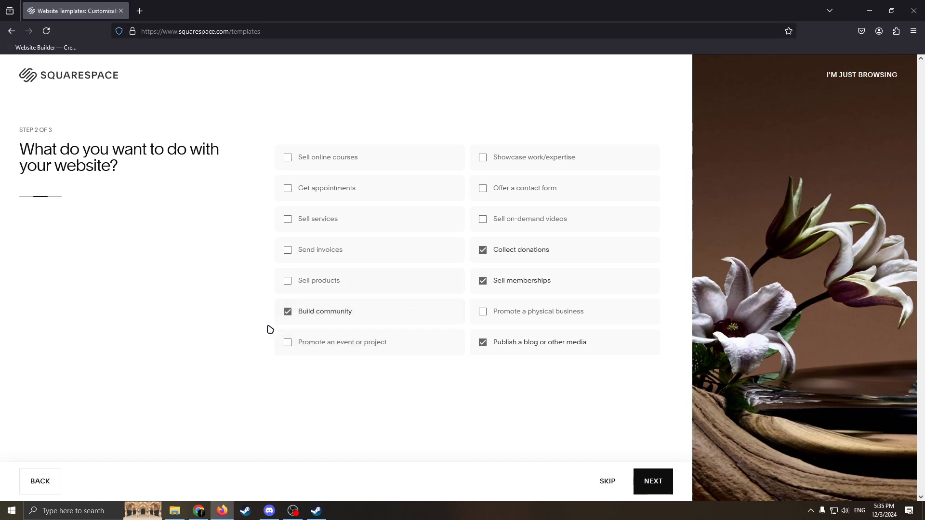
click(292, 280)
drag(270, 331, 392, 404)
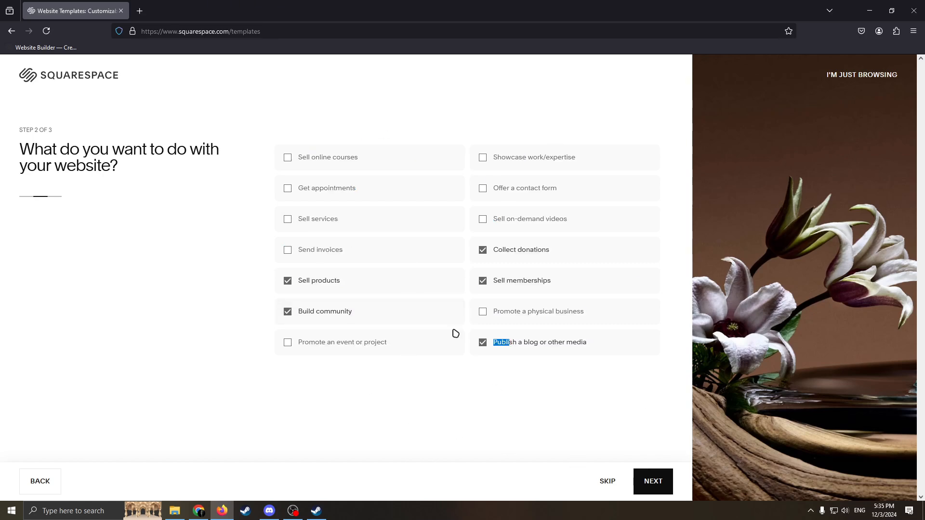
click(284, 161)
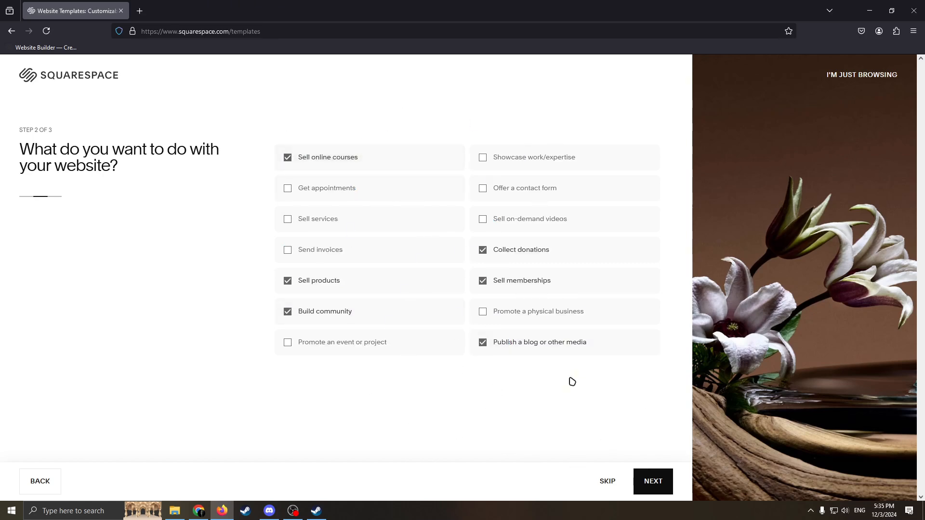
click(644, 482)
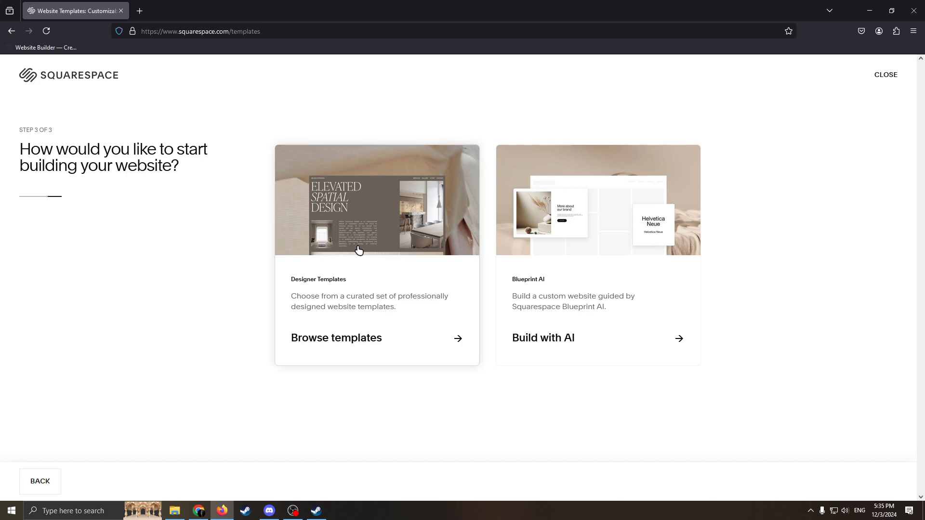
Choose to start from designer templates and look over the suggested Community & Non-Profits designs
click(389, 259)
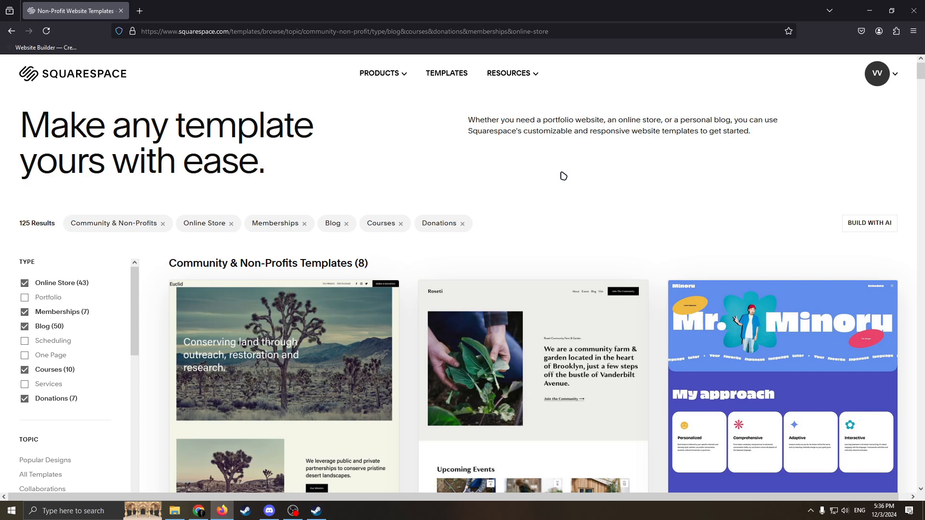
scroll(84, 324, down, 2)
scroll(84, 324, up, 2)
scroll(50, 339, down, 2)
scroll(68, 343, up, 2)
scroll(277, 265, down, 5)
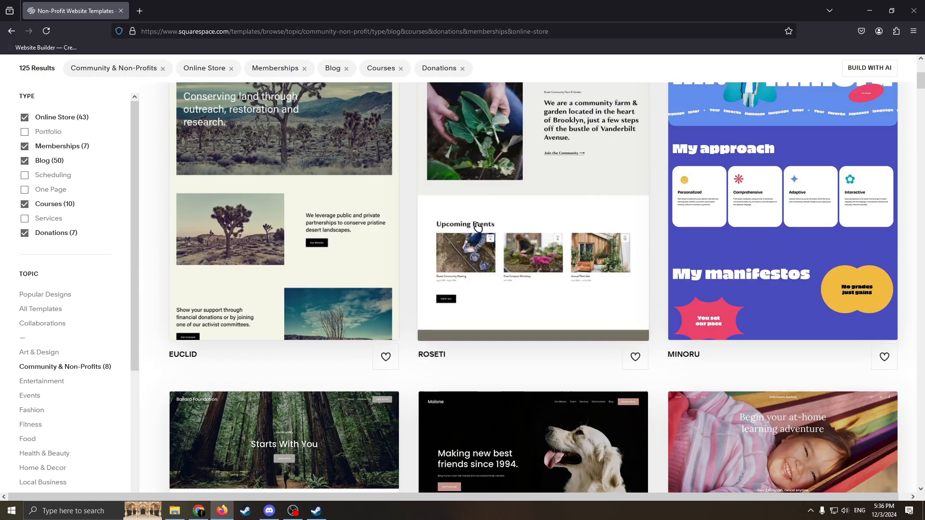
scroll(77, 192, up, 4)
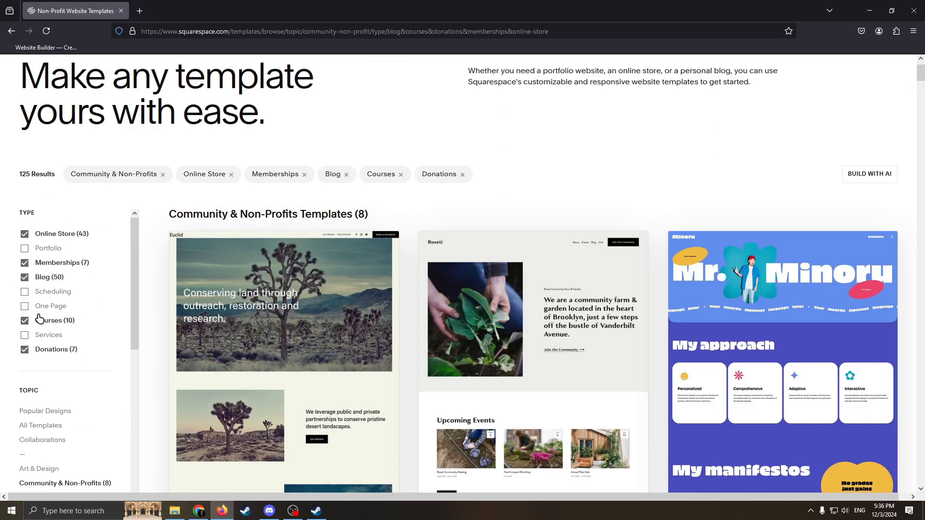
Remove the Courses and Donations type filters from the template results
click(26, 322)
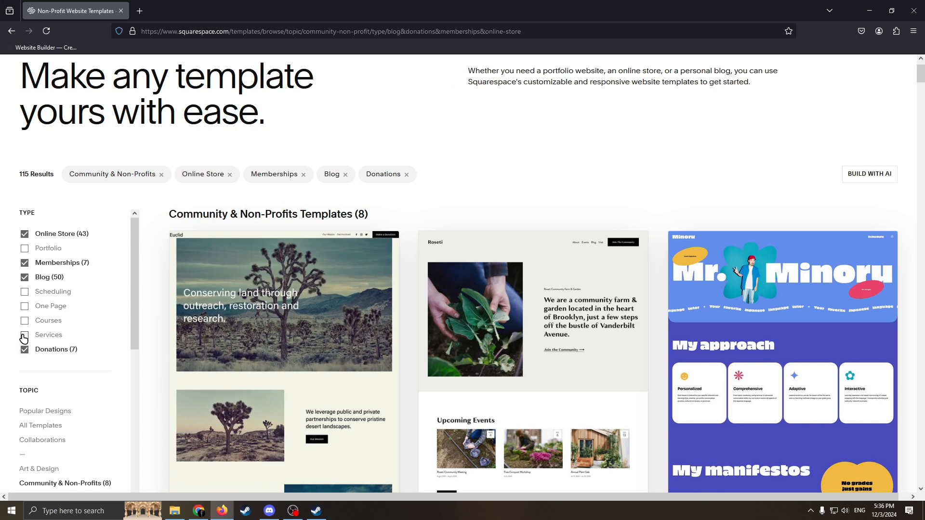
click(35, 352)
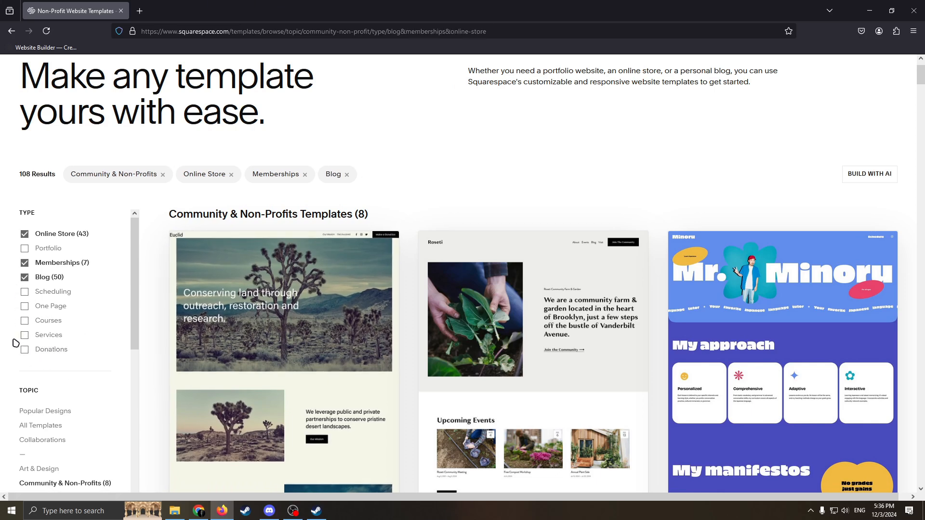
scroll(48, 295, up, 1)
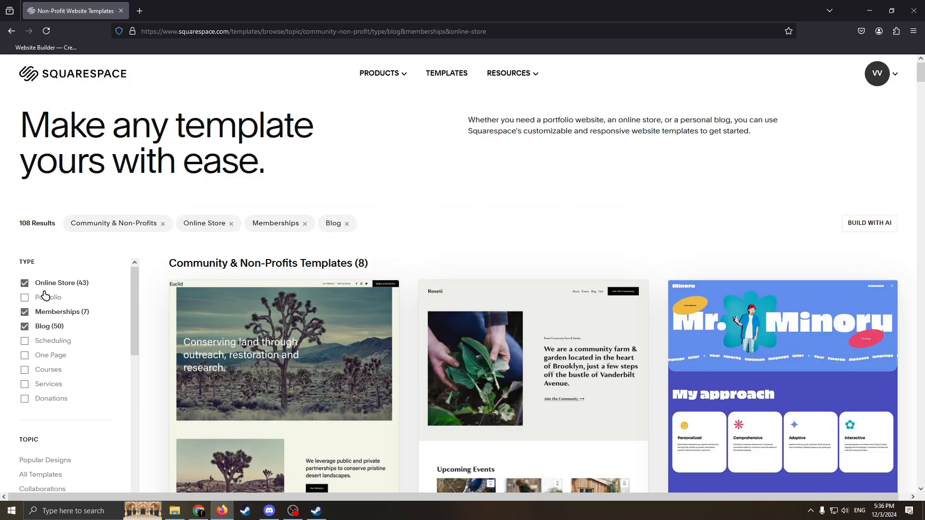
scroll(85, 347, down, 1)
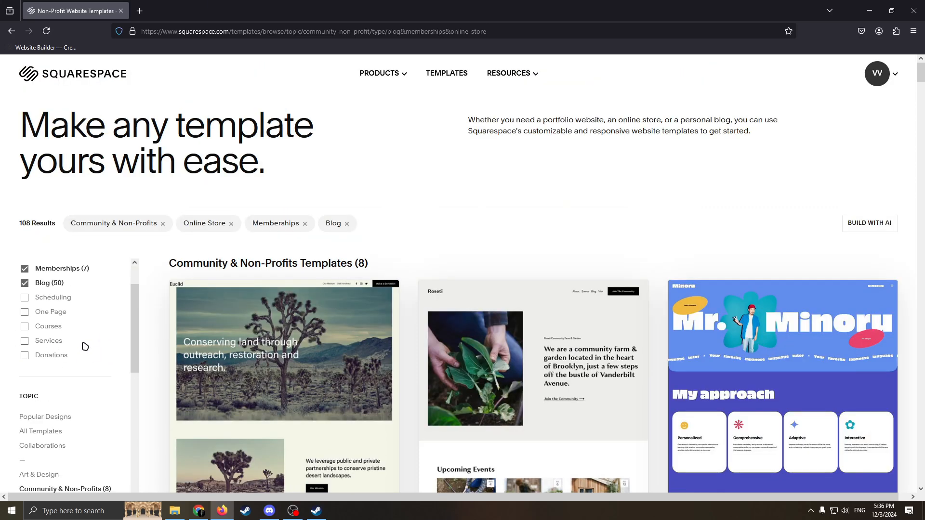
click(25, 313)
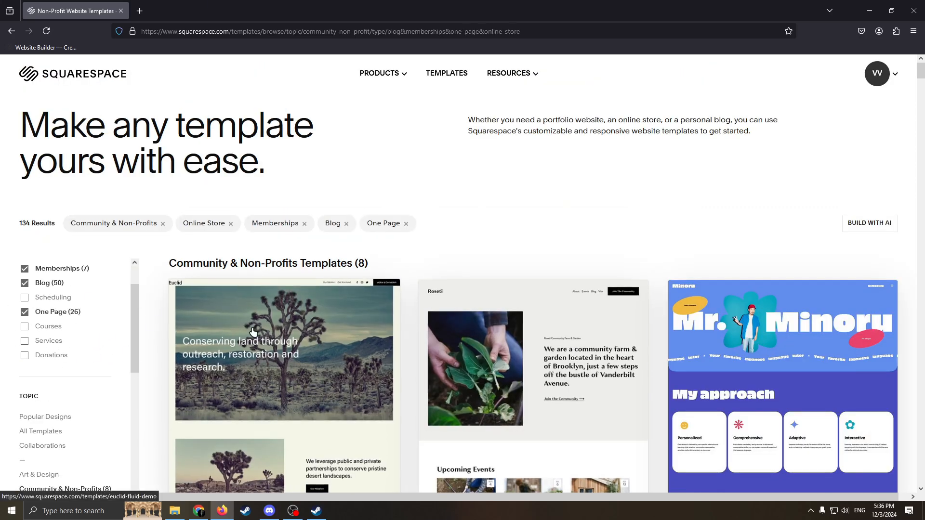
scroll(73, 328, down, 2)
scroll(62, 320, up, 3)
click(25, 355)
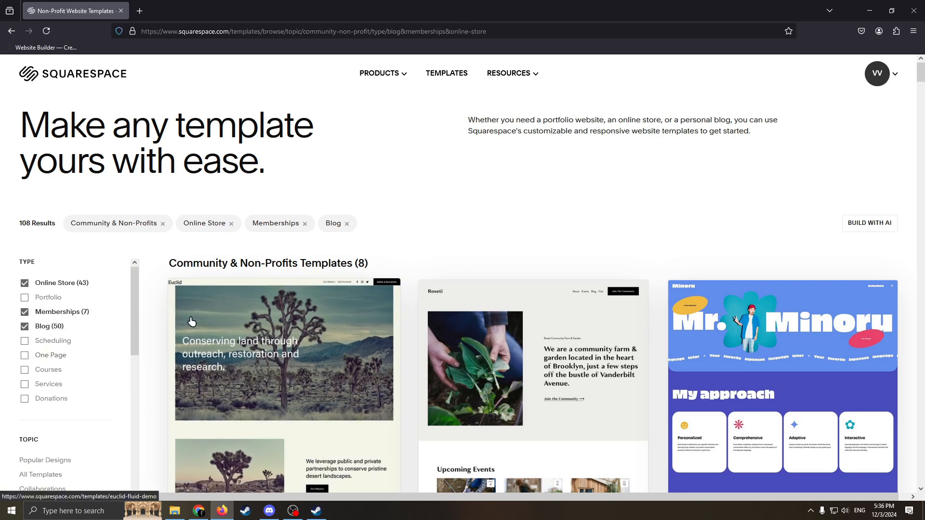
Examine the Community & Non-Profits templates filtered by Online Store, Memberships and Blog, comparing their page designs
scroll(116, 284, down, 6)
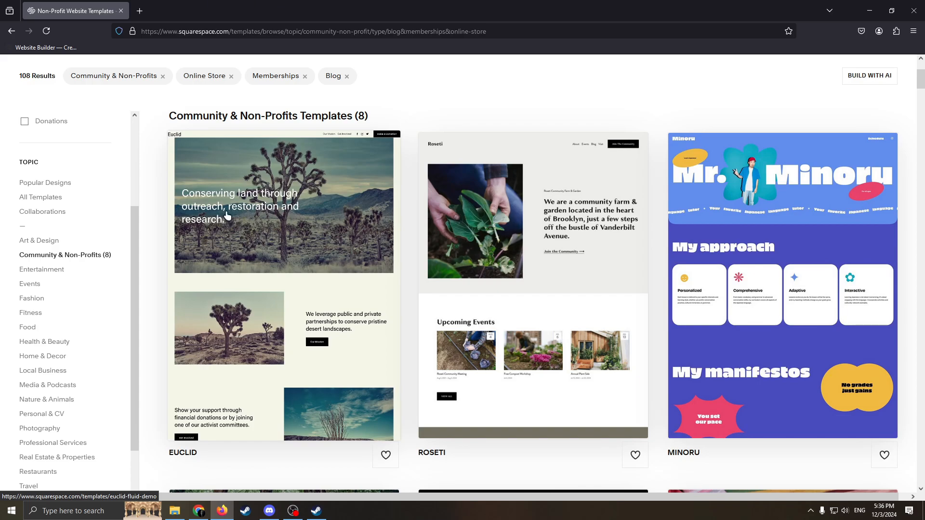
scroll(313, 225, down, 4)
scroll(470, 234, down, 9)
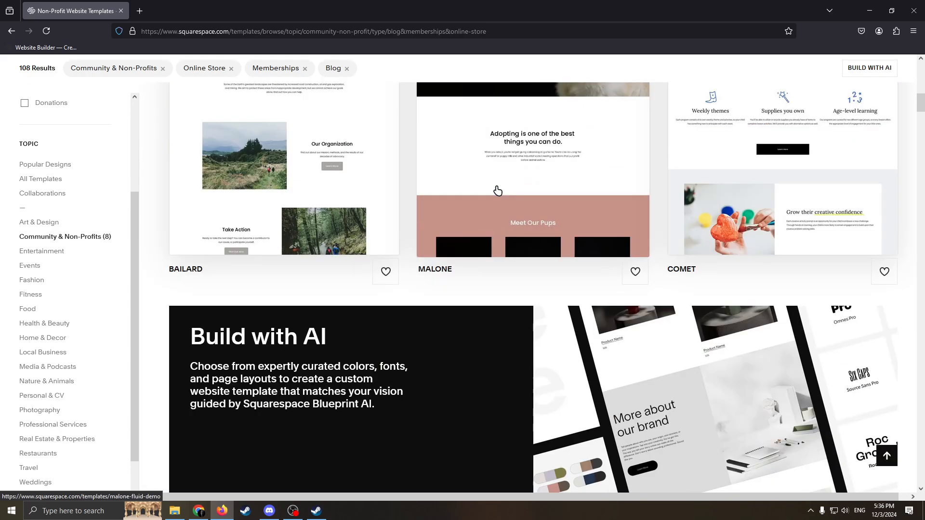
scroll(458, 325, up, 10)
scroll(496, 221, down, 6)
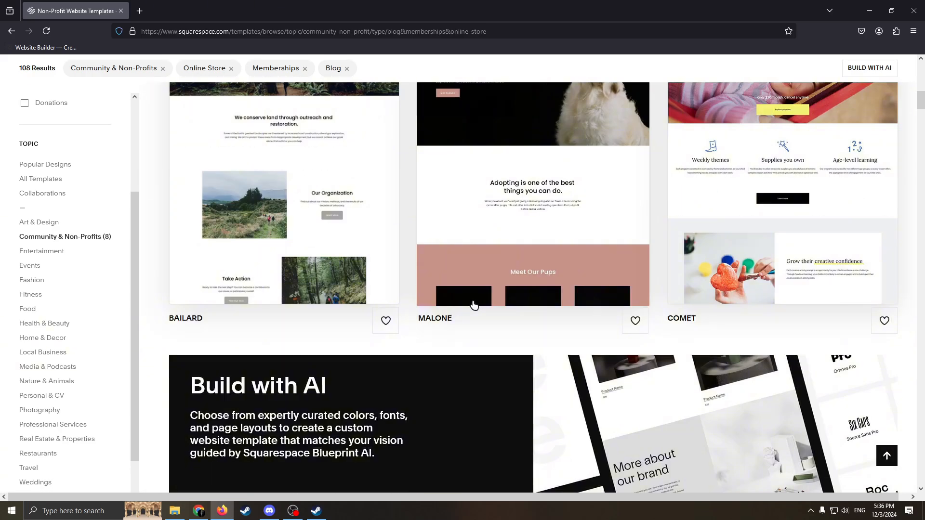
scroll(493, 193, down, 2)
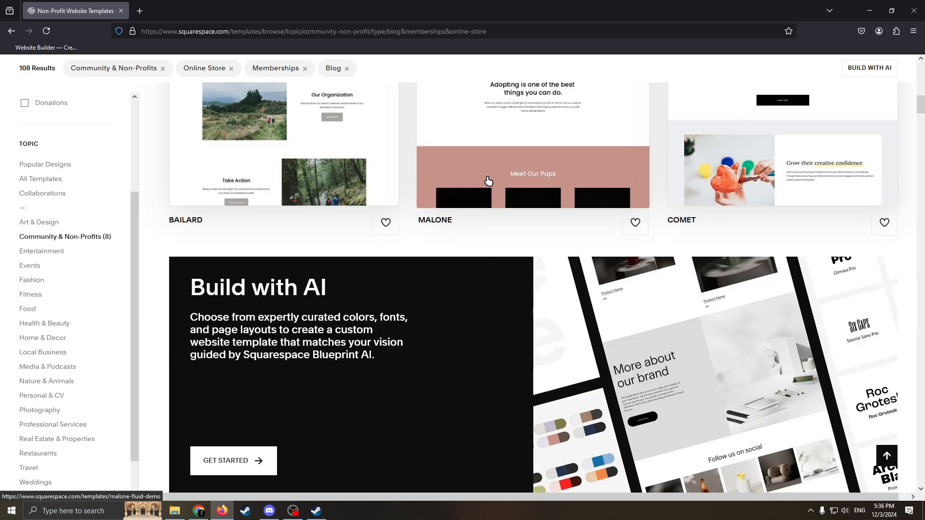
scroll(392, 209, up, 4)
scroll(405, 219, up, 4)
scroll(424, 231, up, 7)
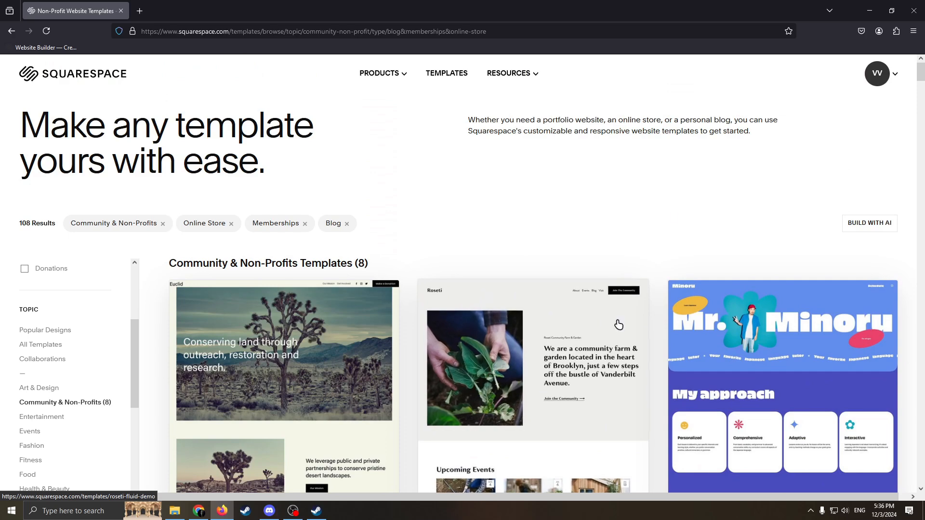
scroll(570, 266, down, 3)
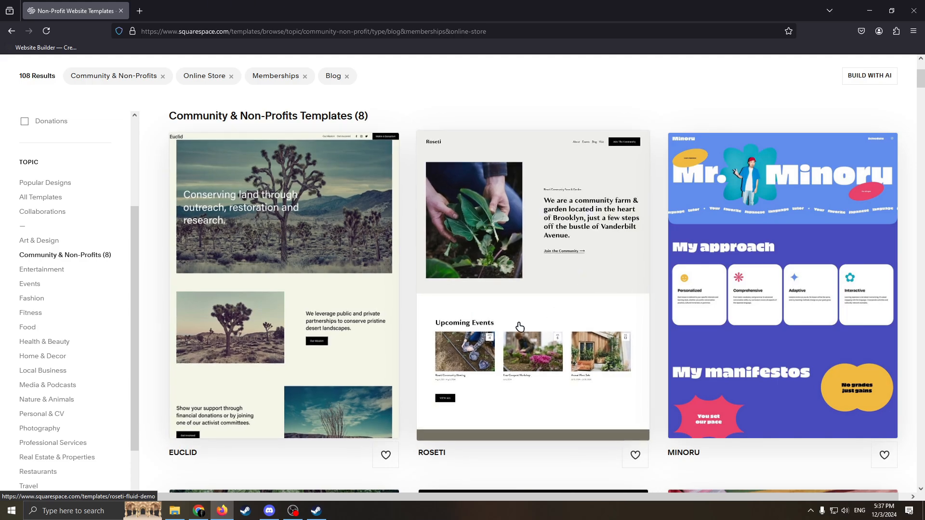
scroll(523, 292, down, 5)
scroll(624, 226, up, 4)
scroll(407, 275, down, 8)
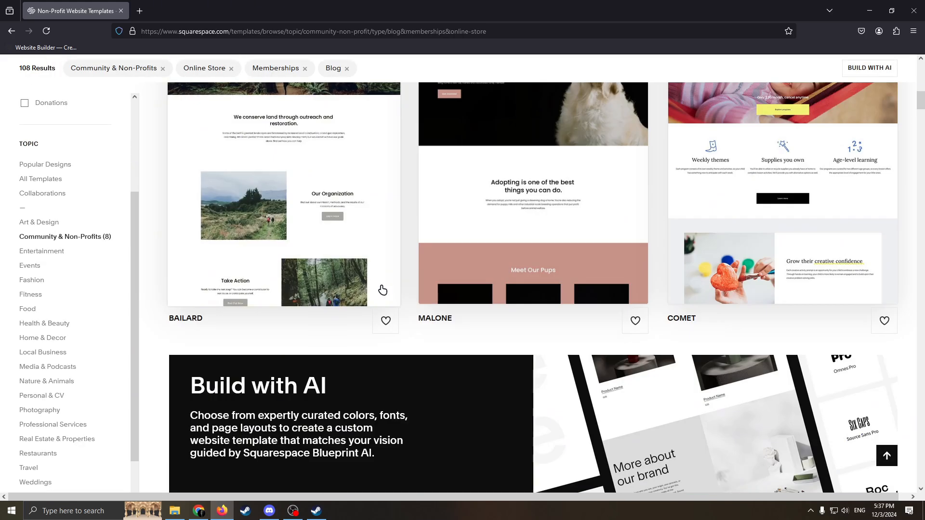
scroll(409, 274, down, 9)
scroll(410, 282, up, 10)
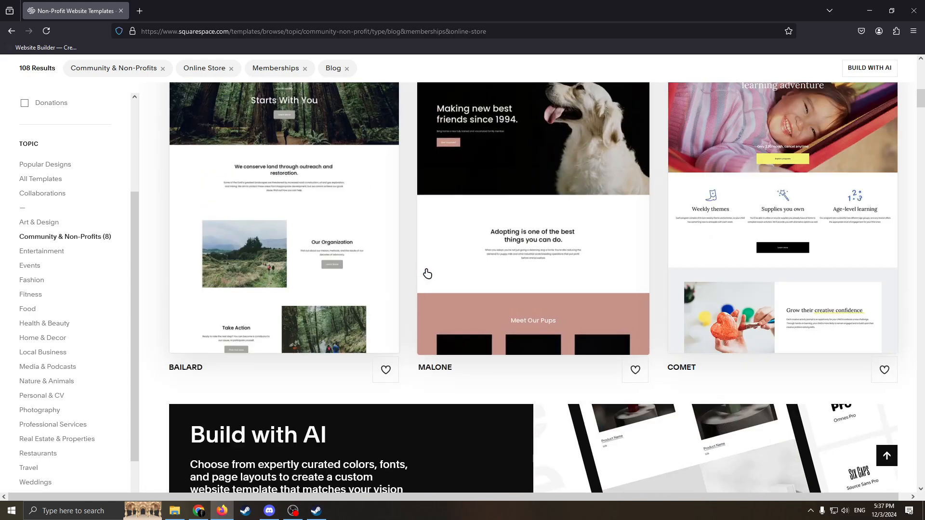
Examine the remaining Community & Non-Profits templates and the Online Store templates below them, comparing their page designs
scroll(425, 273, up, 8)
scroll(404, 275, down, 7)
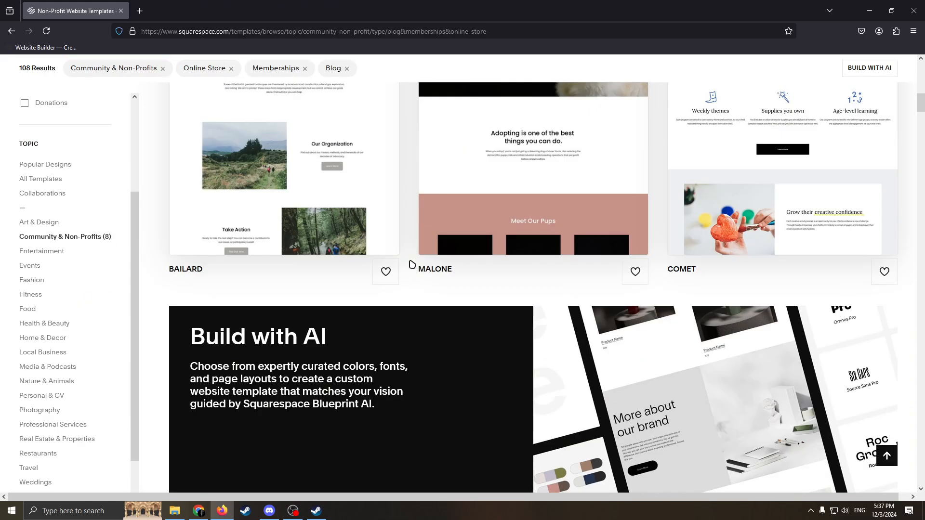
scroll(409, 267, up, 4)
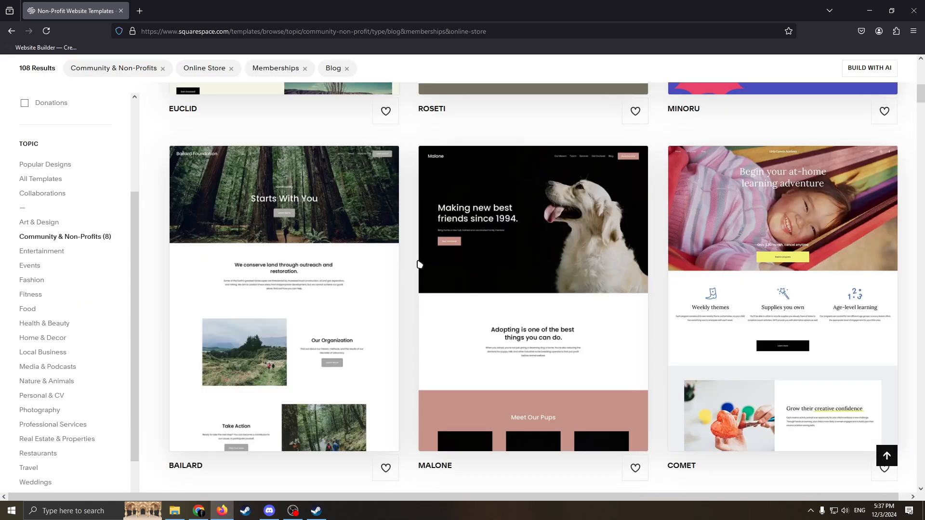
scroll(409, 267, down, 10)
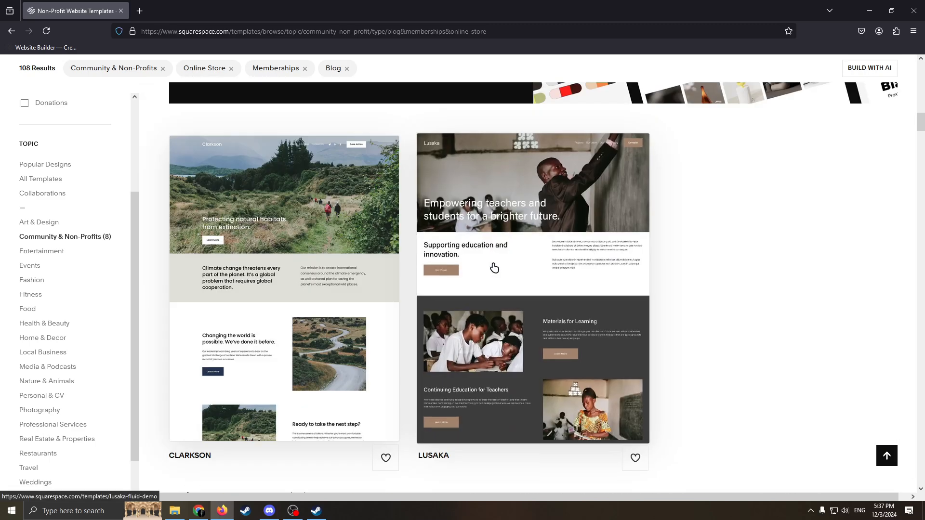
scroll(489, 266, down, 6)
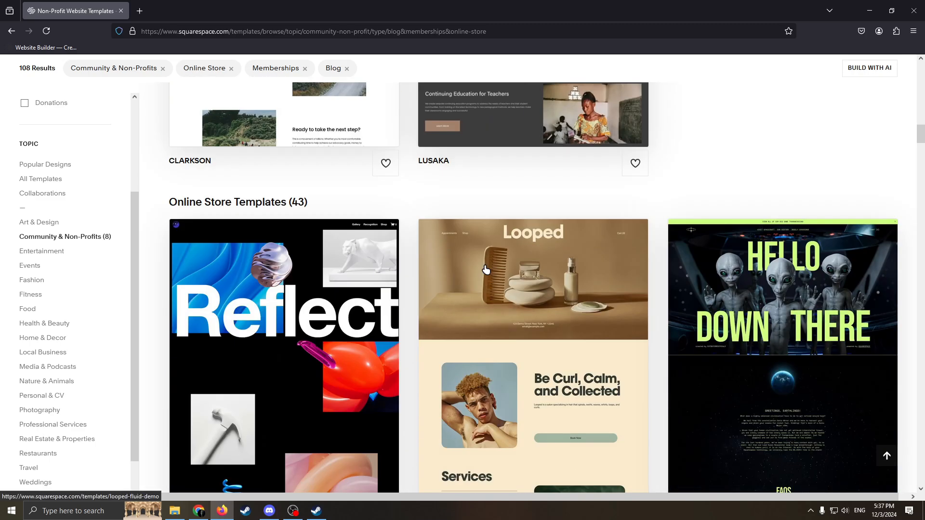
scroll(476, 268, down, 2)
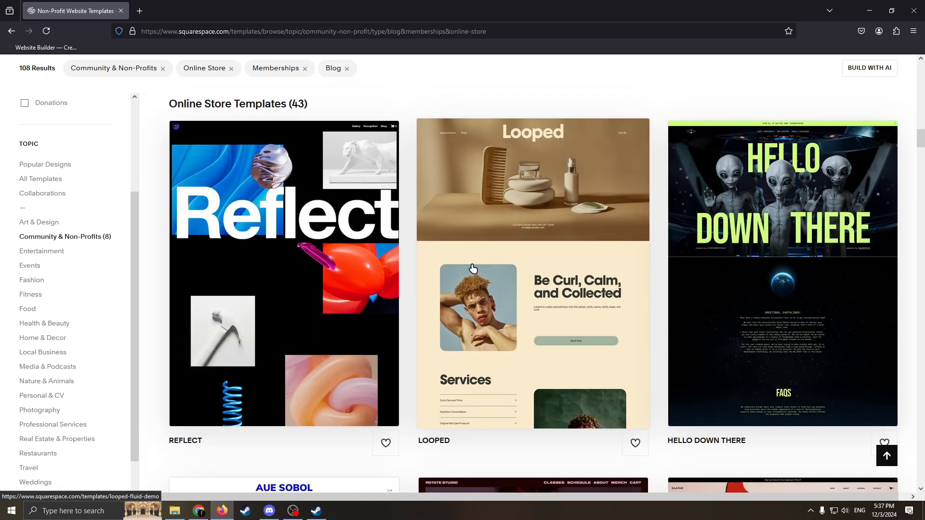
scroll(473, 269, down, 5)
scroll(476, 271, down, 1)
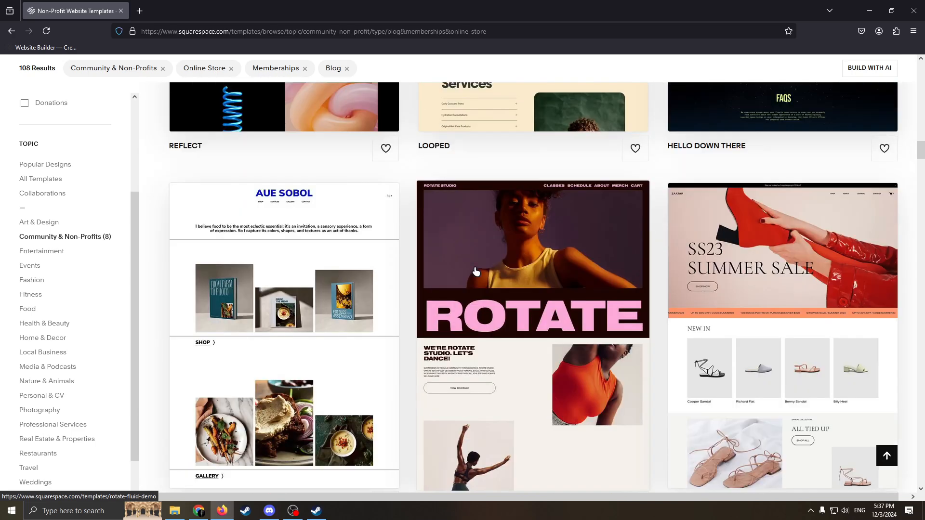
scroll(476, 272, down, 3)
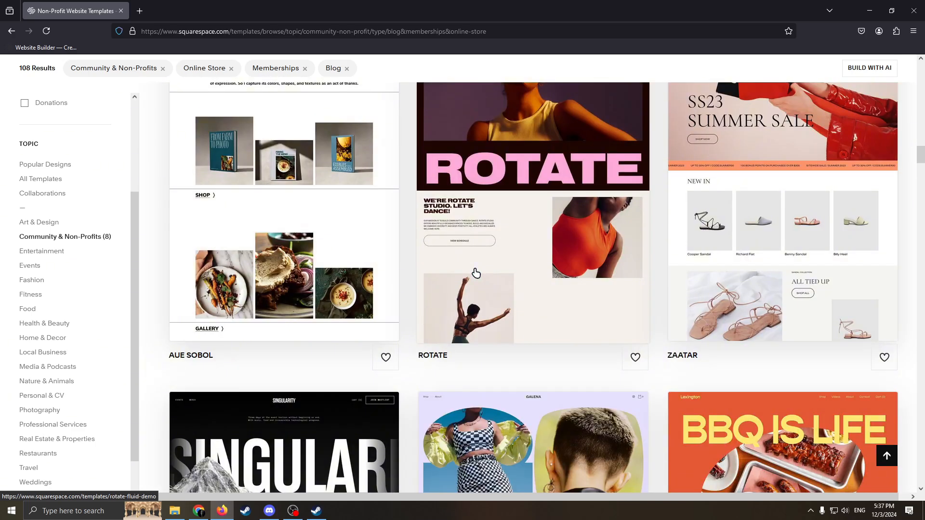
scroll(476, 273, down, 3)
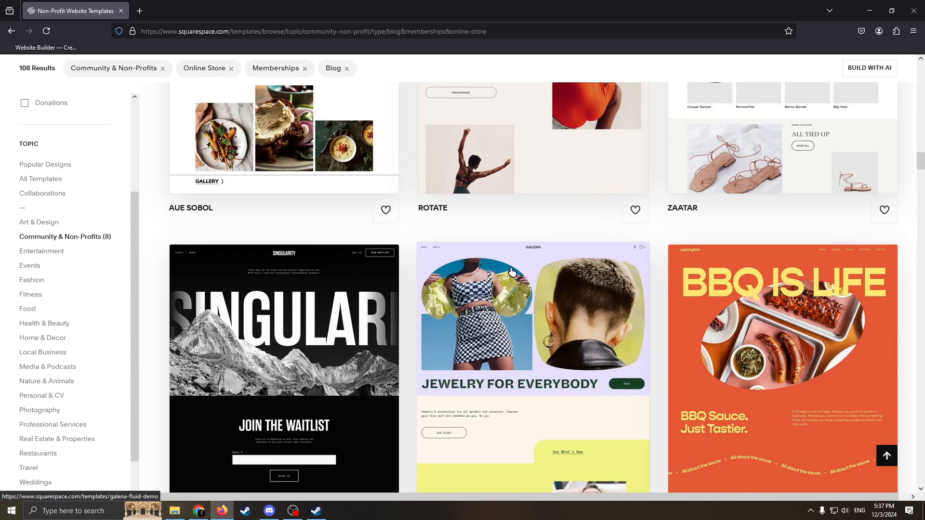
Switch the template results to the Personal & CV topic and compare the Pulaski, Otto and Tepito designs
key(alt+Left)
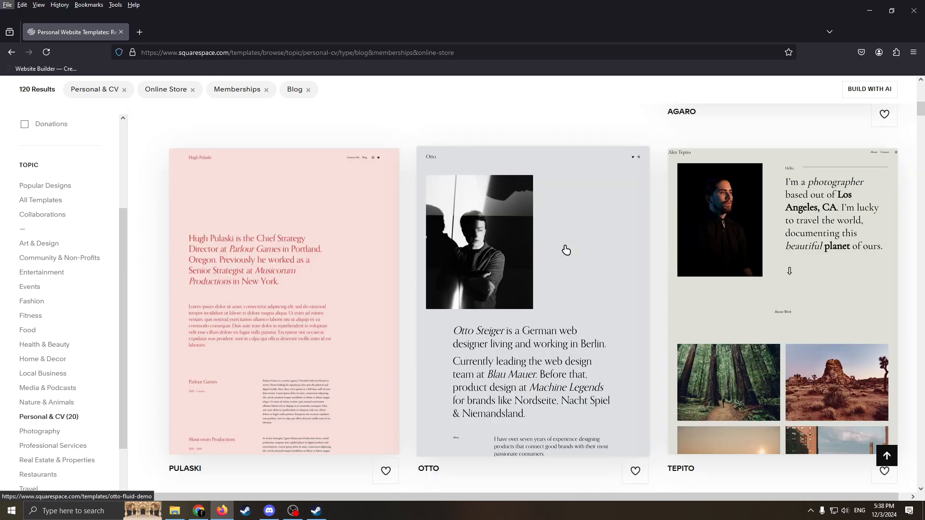
scroll(433, 315, down, 2)
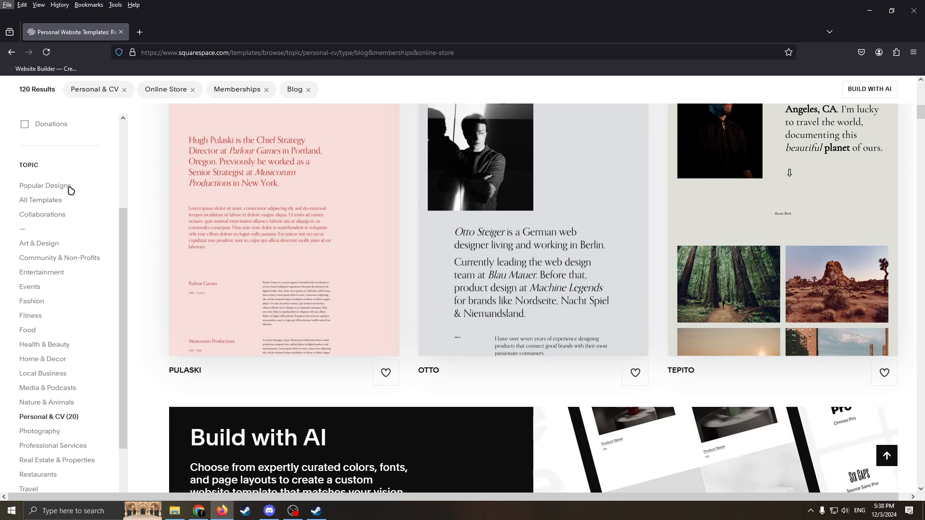
scroll(409, 270, up, 3)
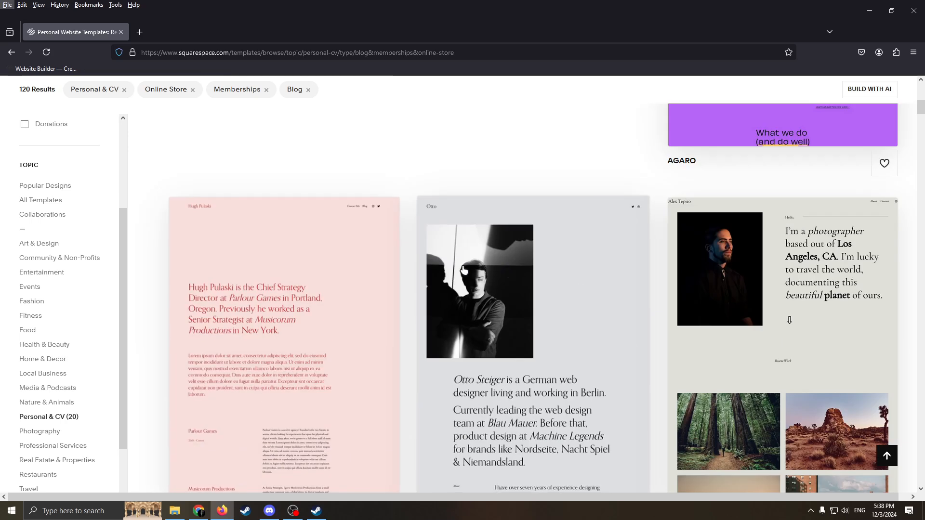
scroll(415, 336, down, 1)
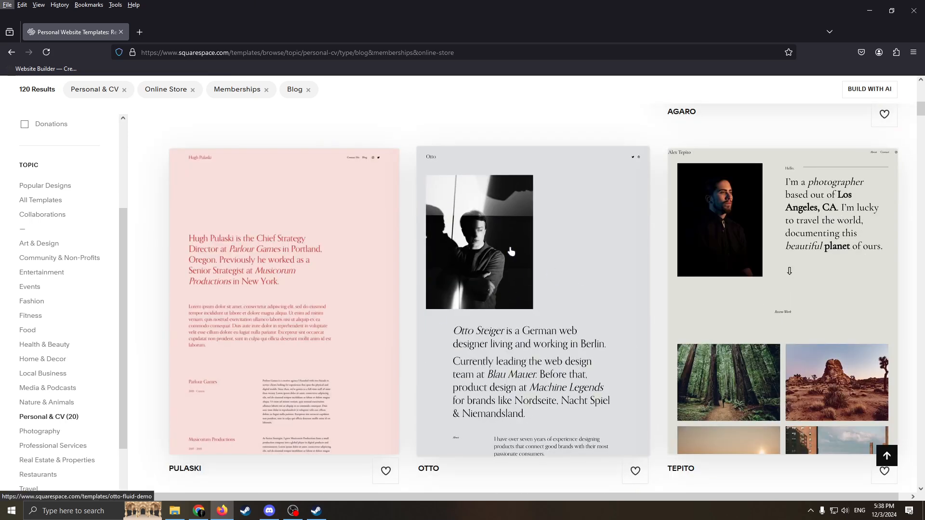
Preview the Otto template's page and start the new site with this design
click(415, 336)
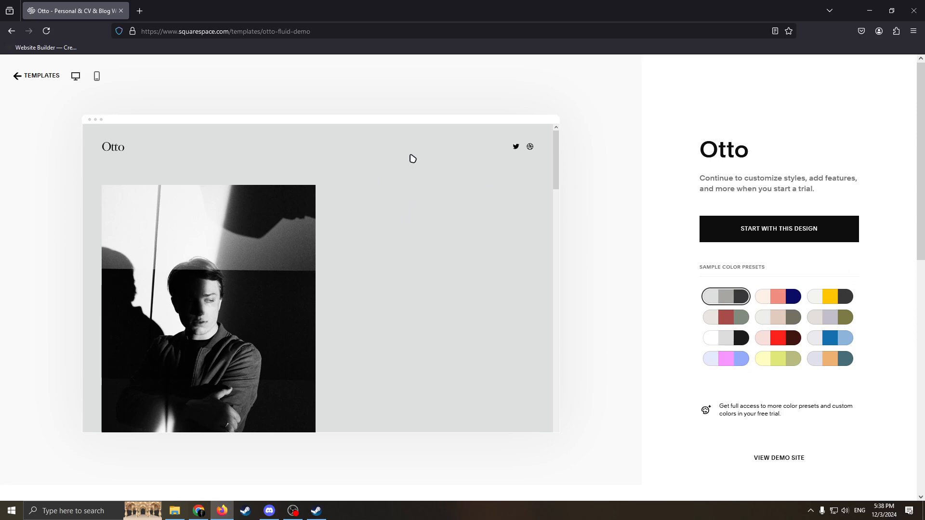
mouse_move(556, 157)
mouse_down()
mouse_move(555, 270)
mouse_move(549, 155)
mouse_up()
scroll(268, 344, down, 1)
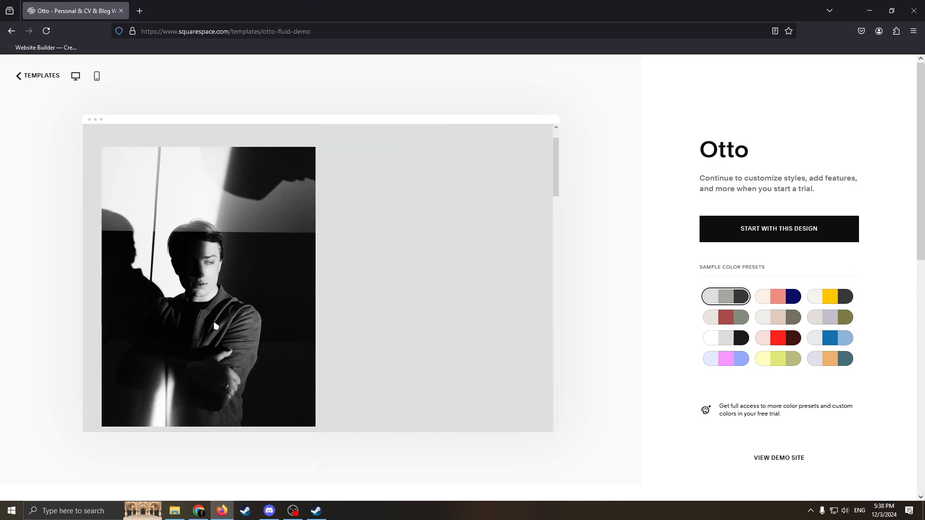
scroll(538, 195, up, 1)
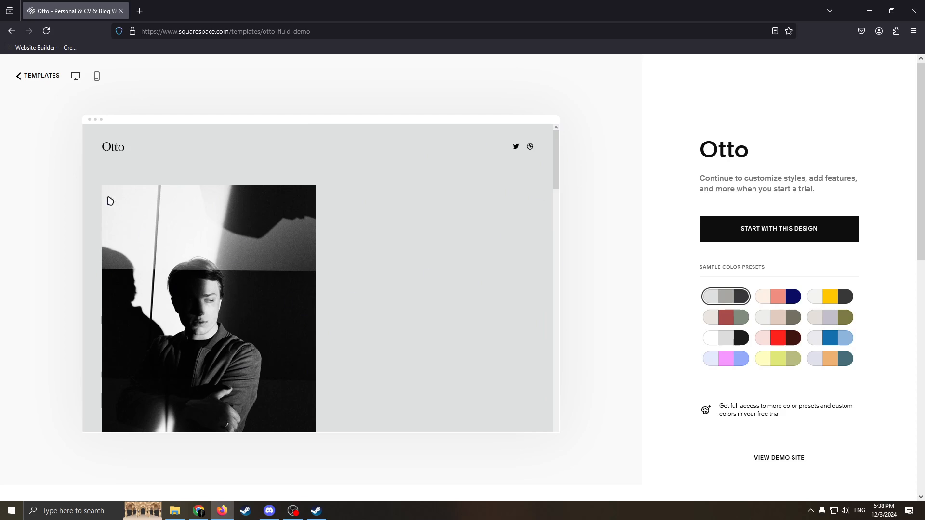
drag(558, 188, 535, 174)
scroll(251, 260, down, 5)
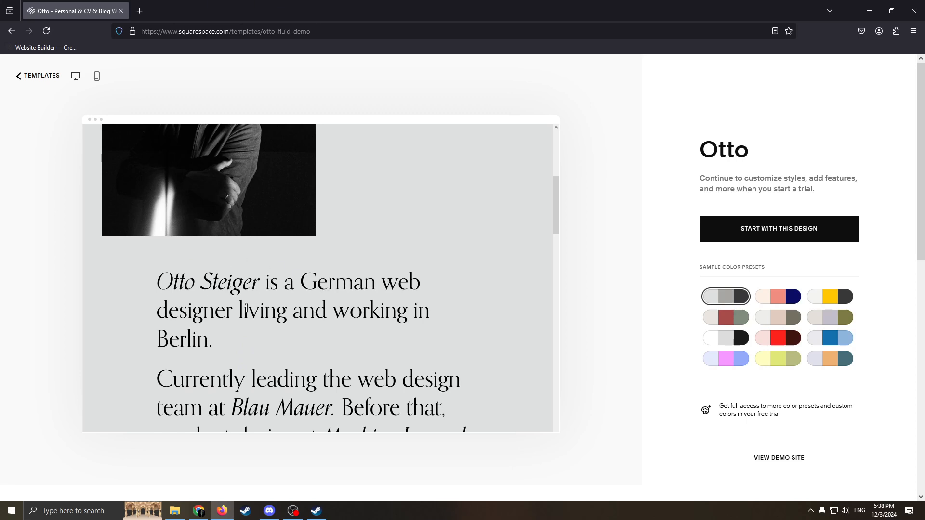
click(759, 226)
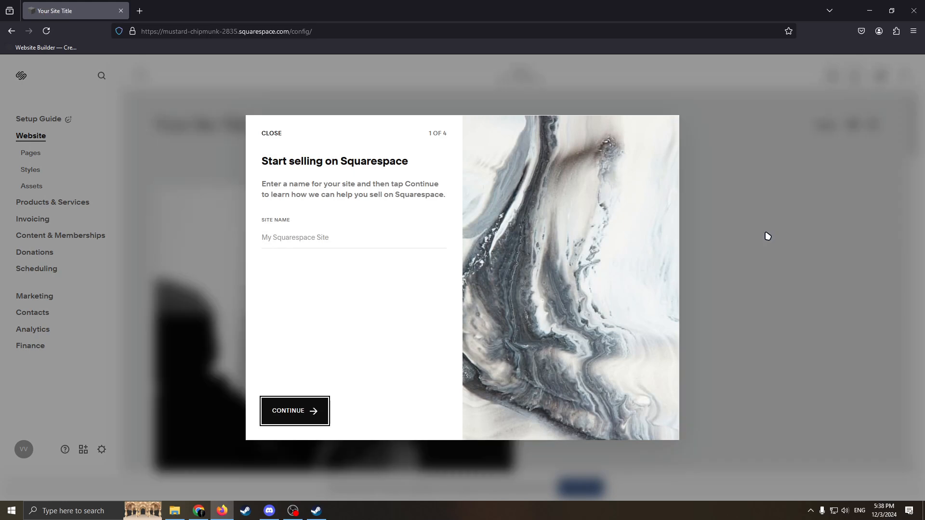
Enter the influencer's site name and continue through the four-page selling introduction until it is finished
click(326, 231)
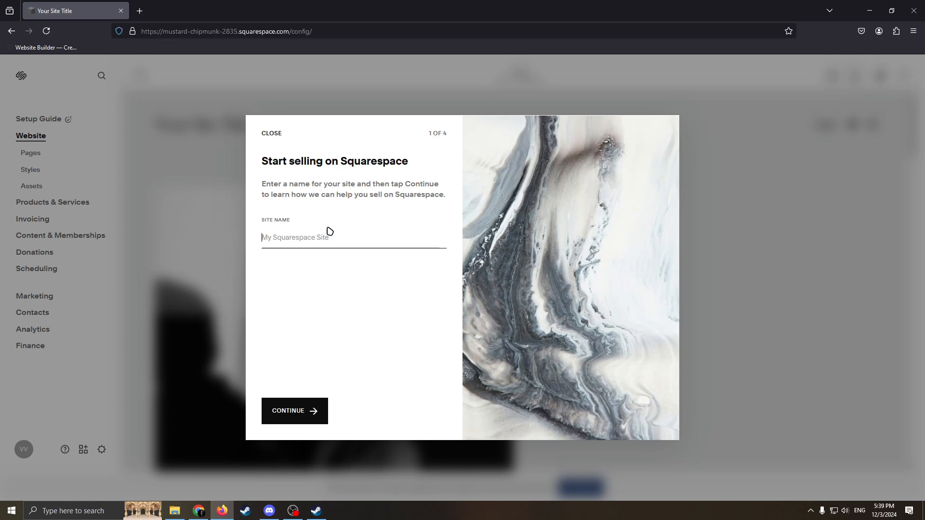
text(V)
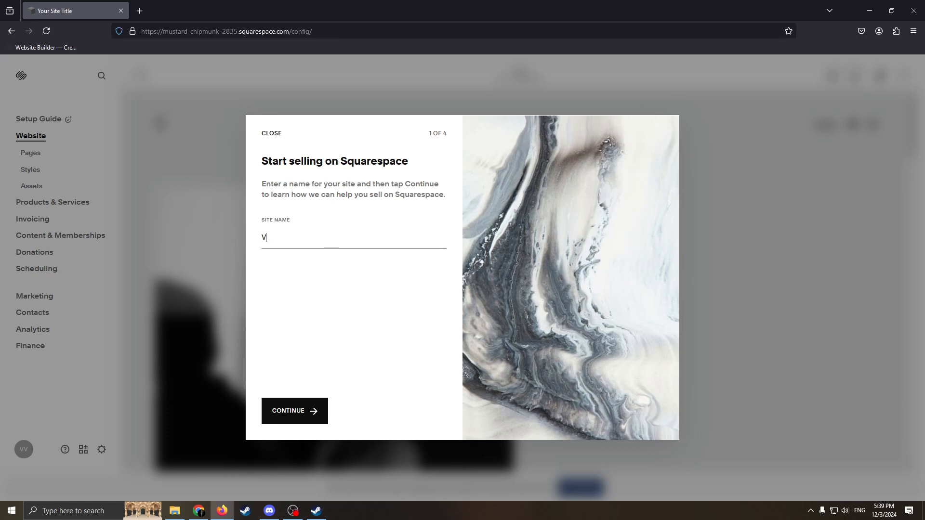
text(lad)
text( Thw)
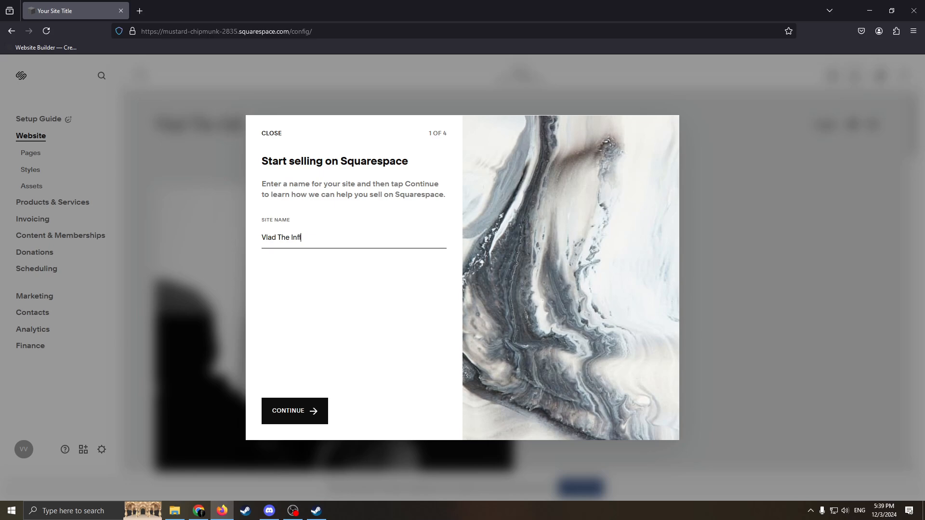
text( Influenc)
click(284, 411)
click(416, 409)
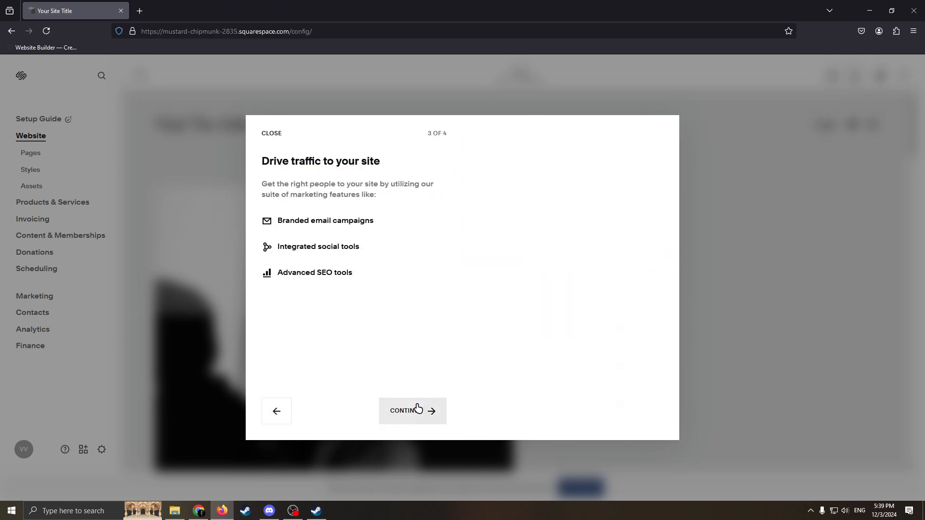
click(419, 407)
click(419, 403)
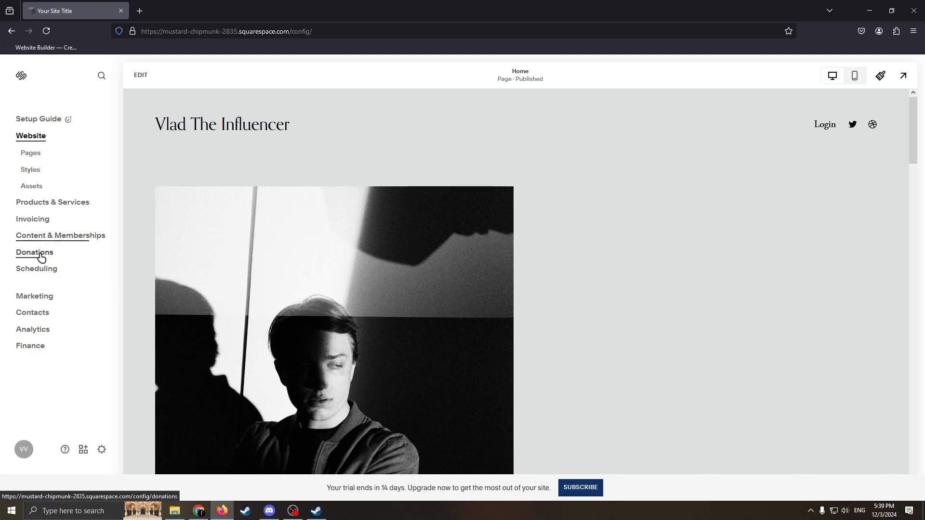
Open the site's analytics, postpone the introduction, and look over the Geography and Traffic reports
click(29, 331)
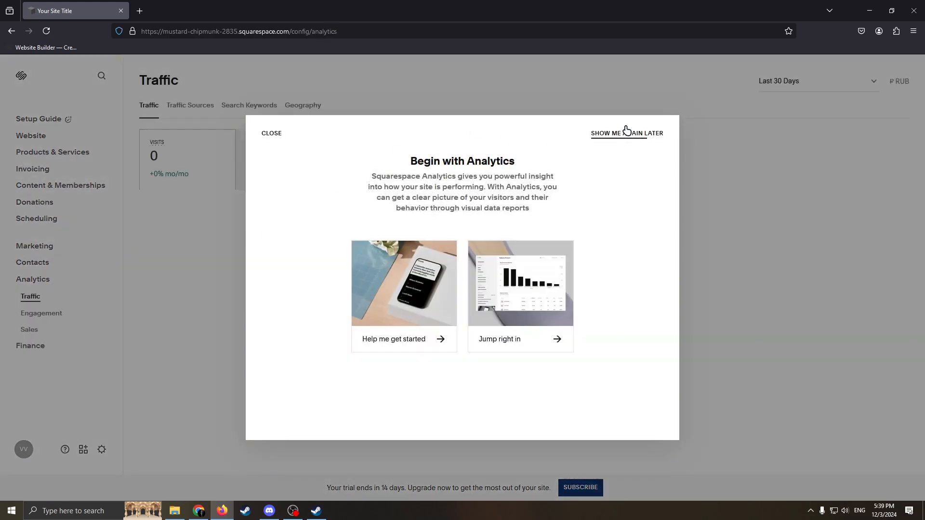
click(603, 135)
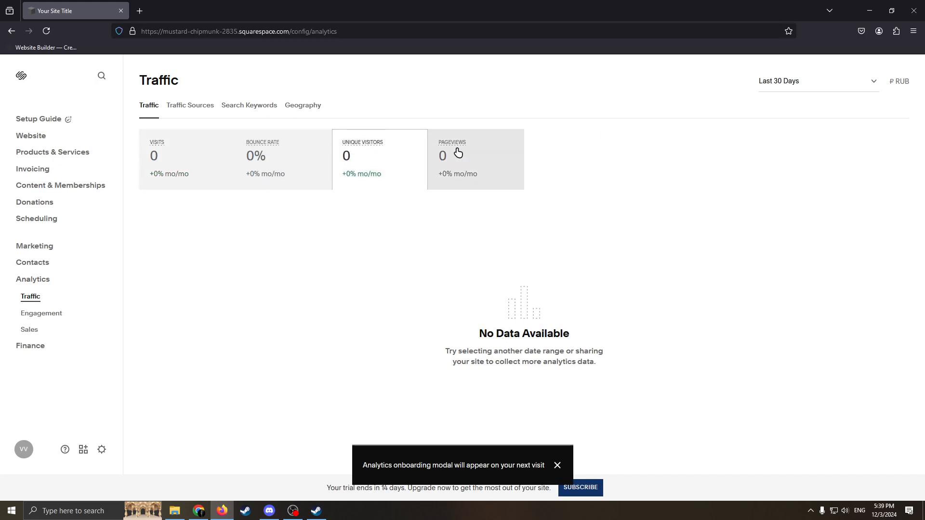
click(303, 105)
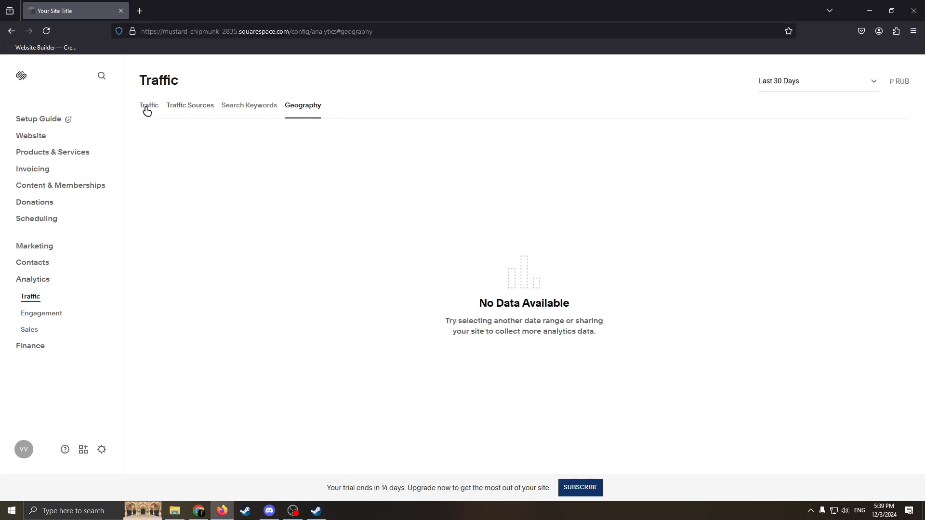
click(148, 105)
drag(597, 362, 451, 361)
drag(575, 352, 444, 351)
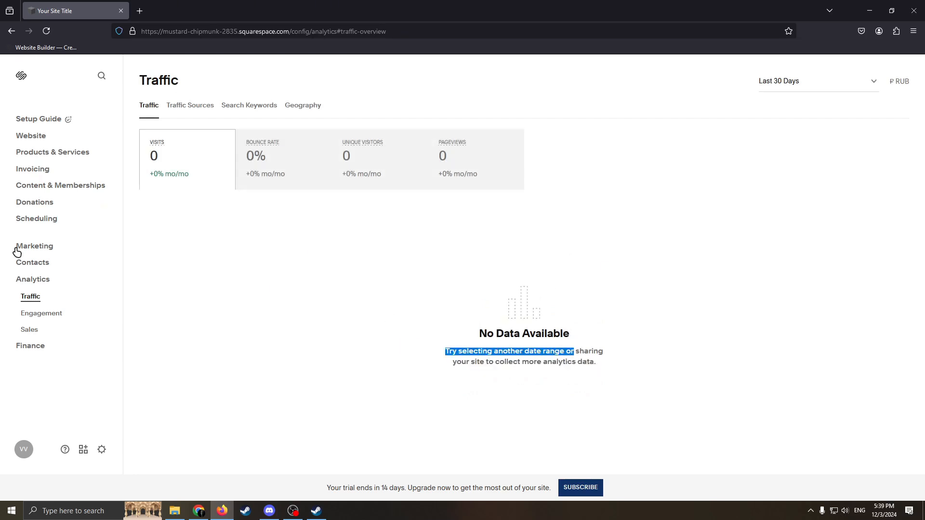
Look over the website's pages and the page types available for the main navigation, and return to the website overview
click(34, 149)
click(29, 138)
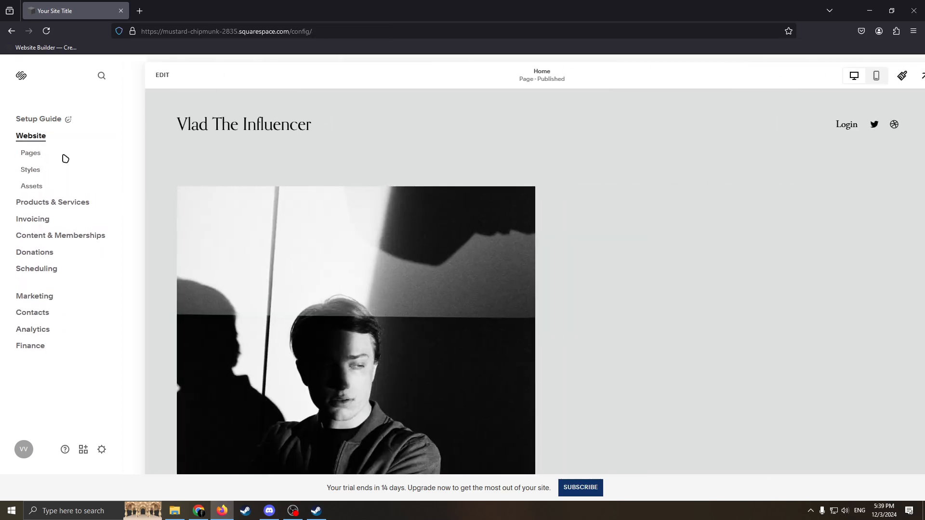
click(30, 153)
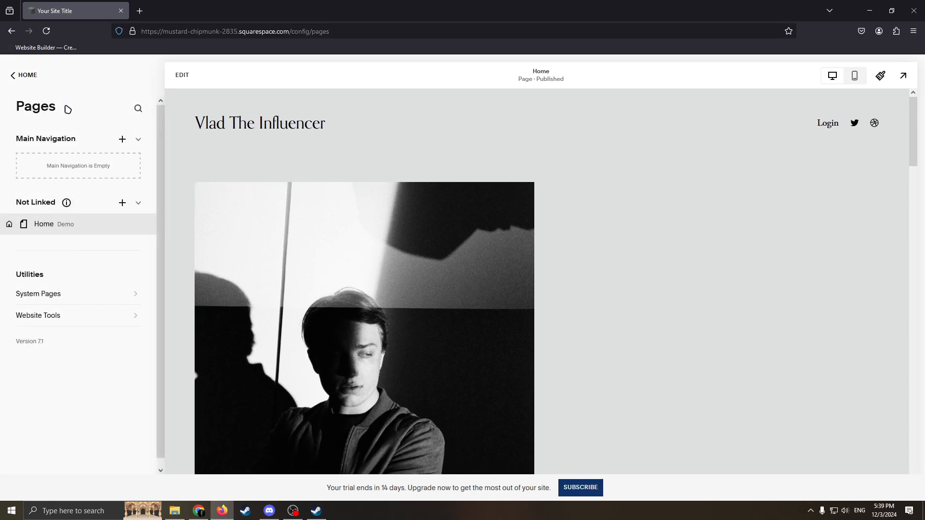
click(122, 139)
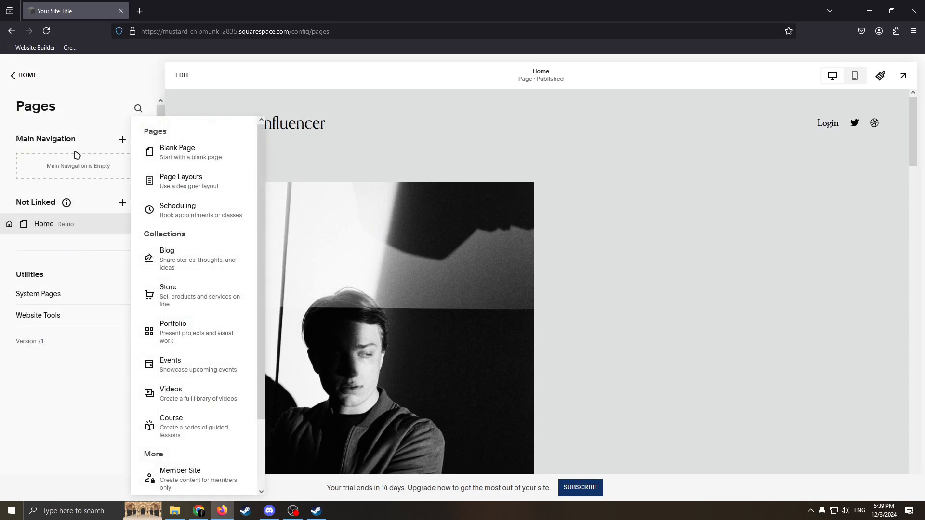
click(59, 186)
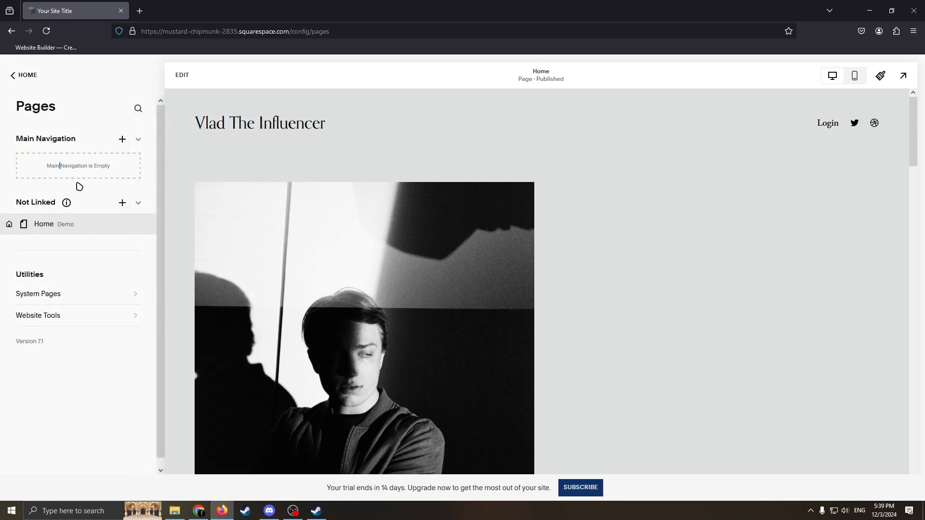
click(27, 76)
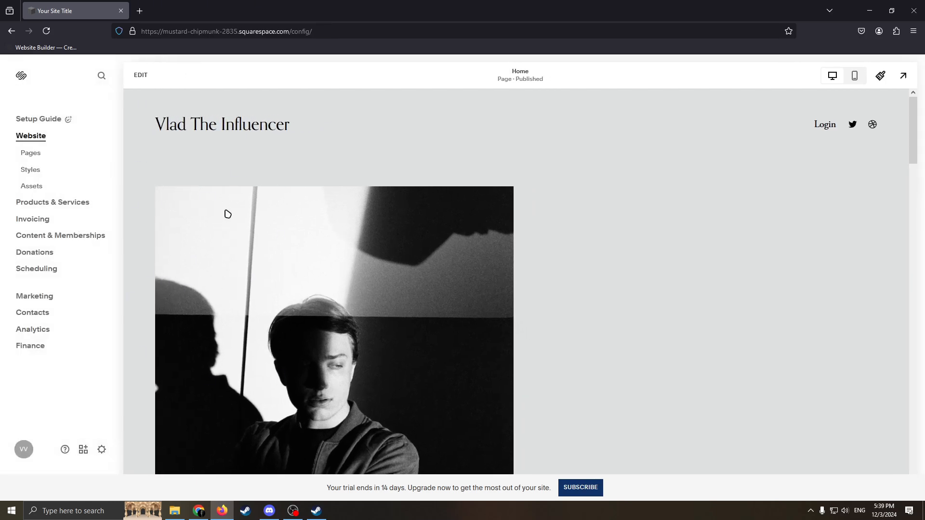
Open the site styles, dismiss the section retrieval notice, and look over the available themes
click(28, 171)
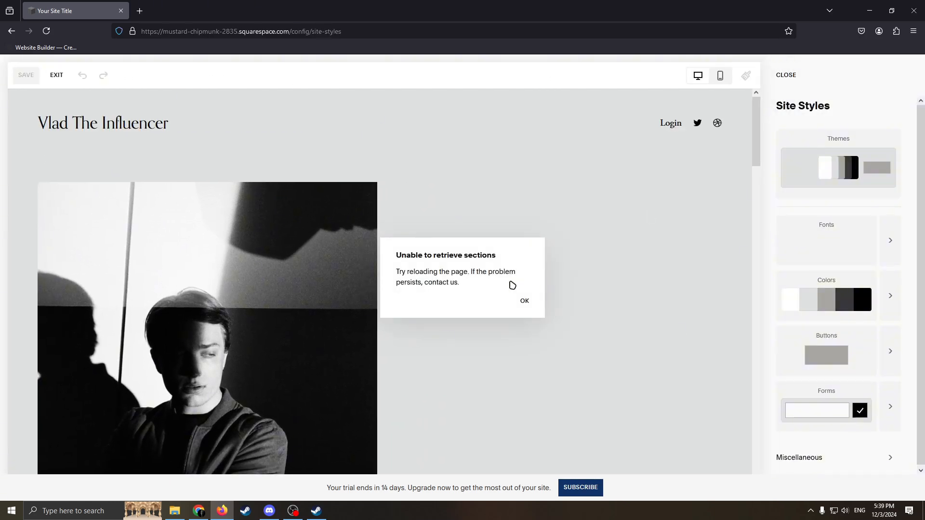
click(531, 300)
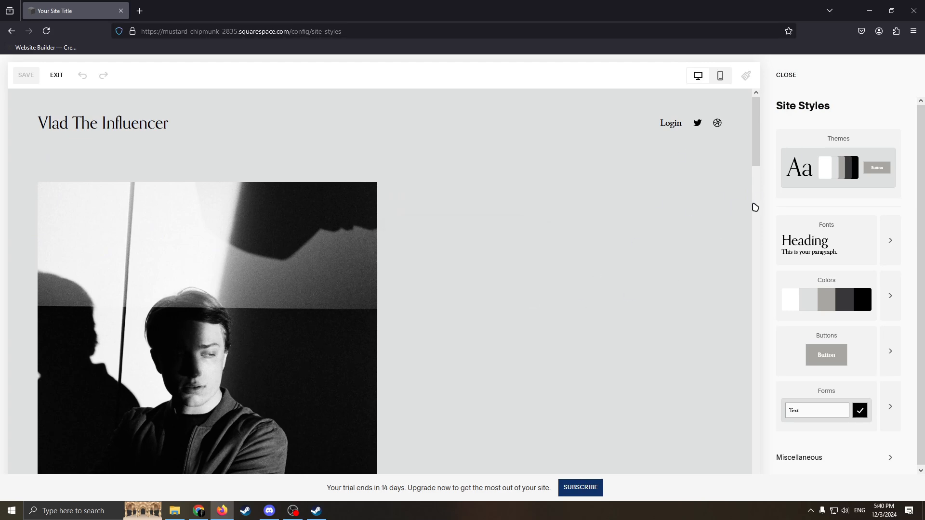
scroll(527, 262, down, 5)
scroll(497, 193, up, 6)
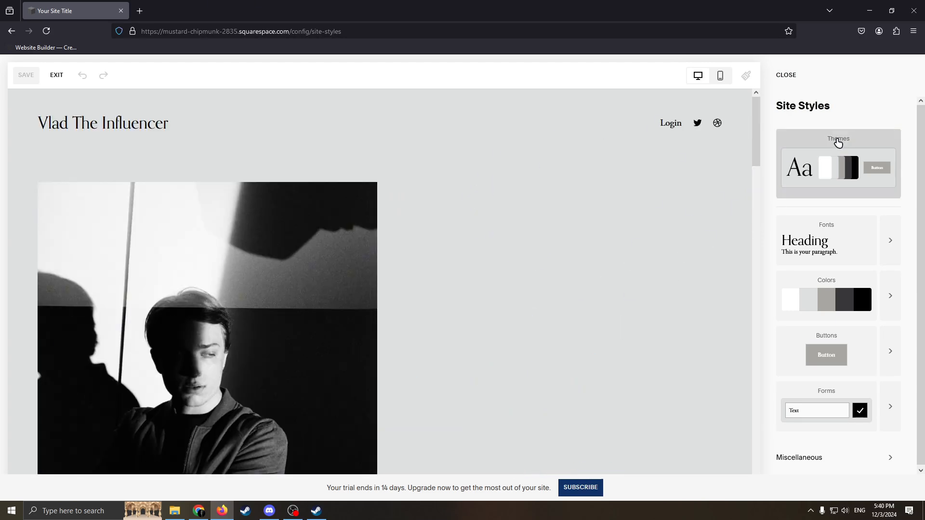
click(861, 161)
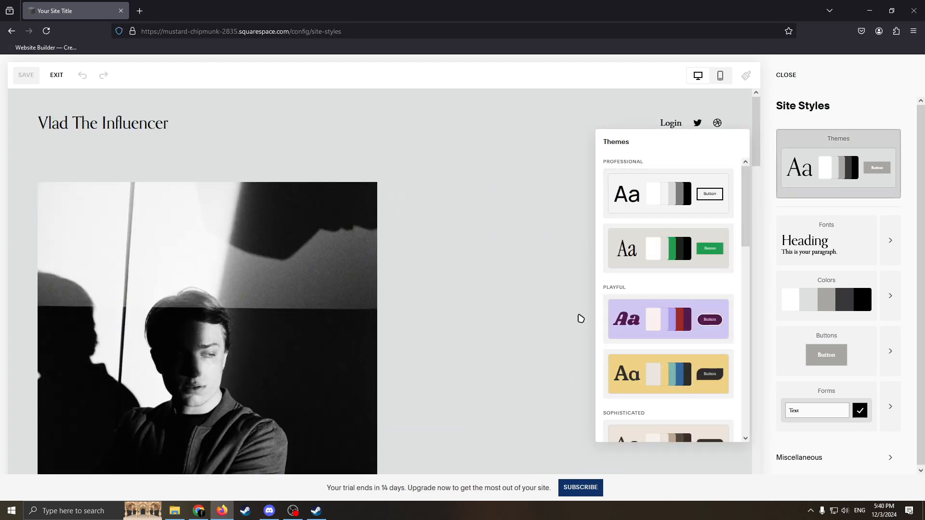
scroll(575, 323, down, 1)
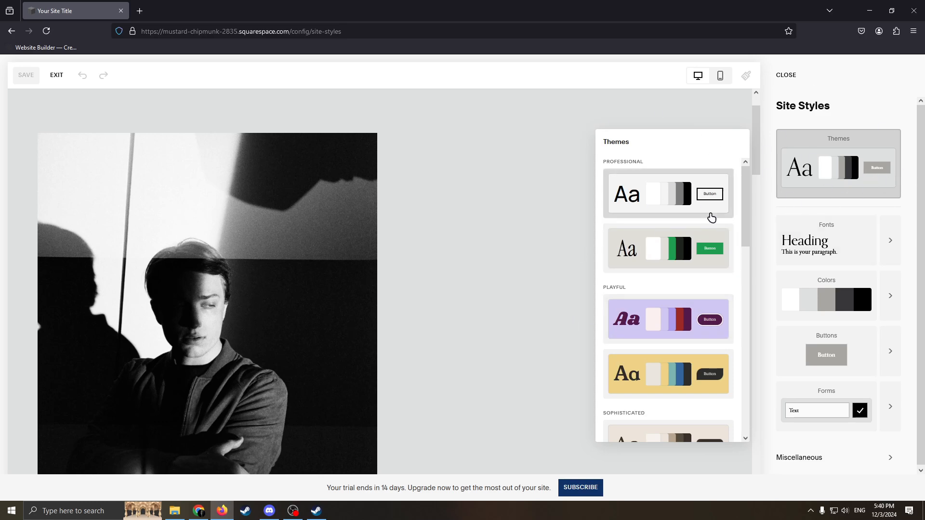
scroll(645, 325, down, 4)
scroll(732, 313, up, 5)
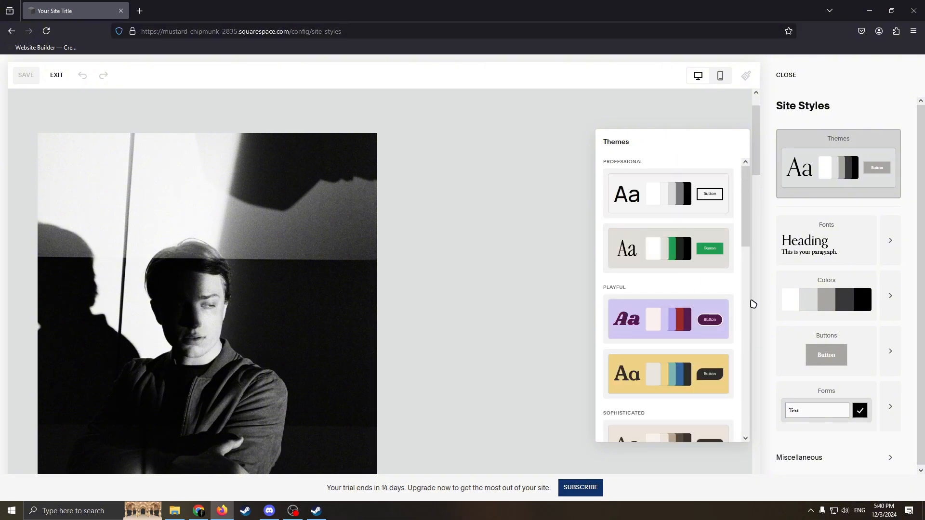
Try to apply the purple Playful theme, reload the page, and leave the style editor
click(672, 364)
click(606, 331)
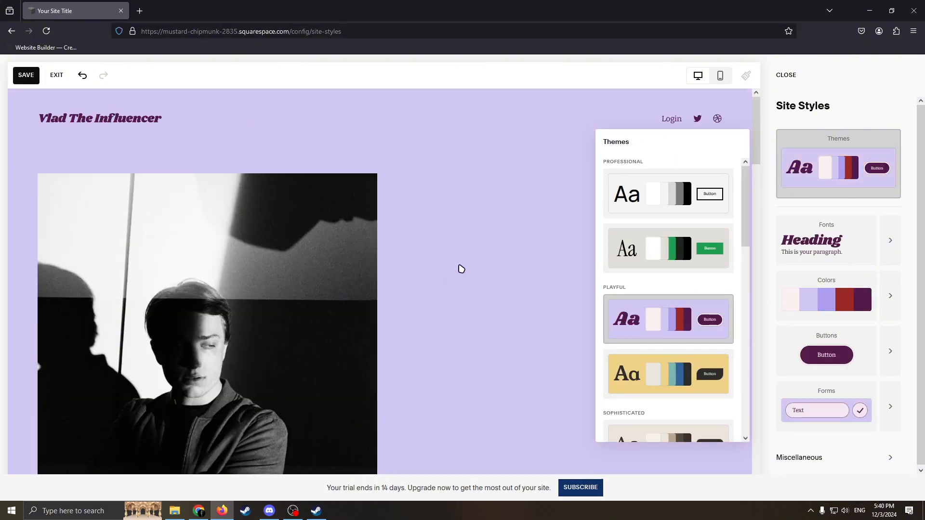
click(461, 269)
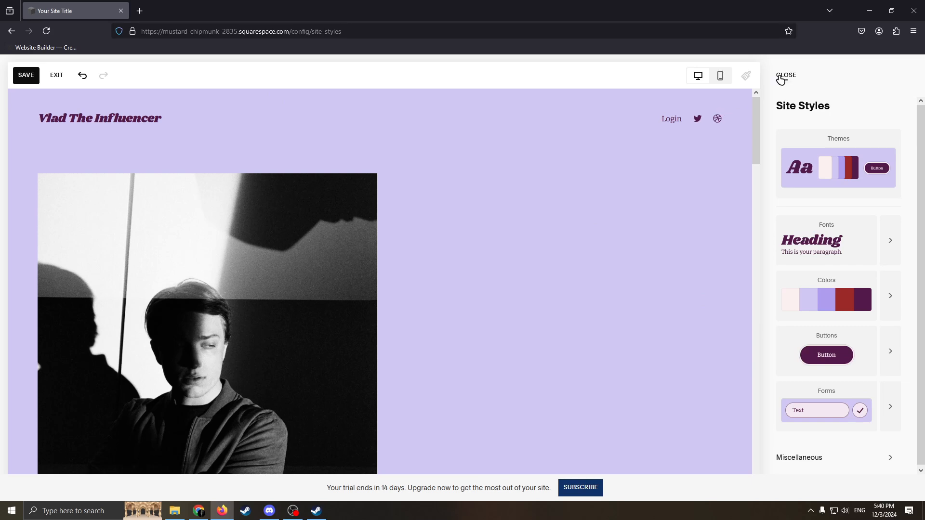
click(521, 301)
click(45, 34)
click(477, 296)
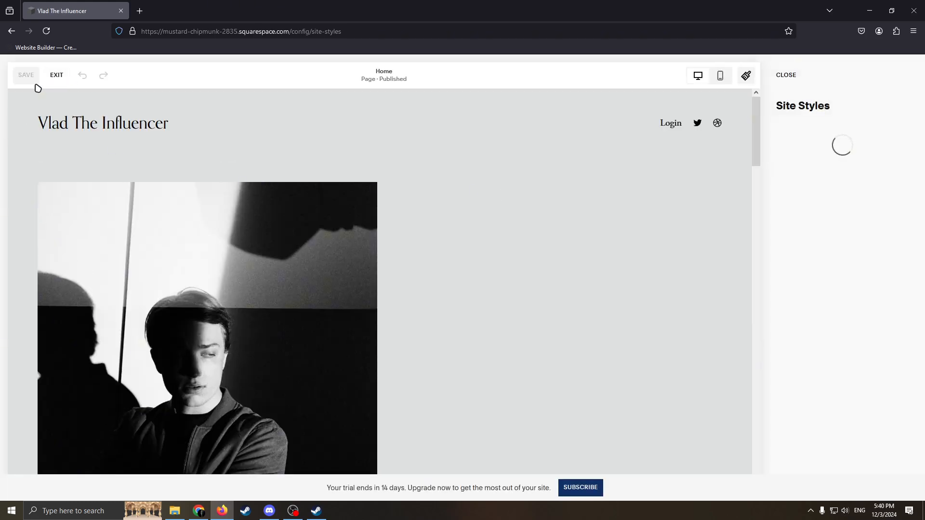
click(786, 75)
click(47, 170)
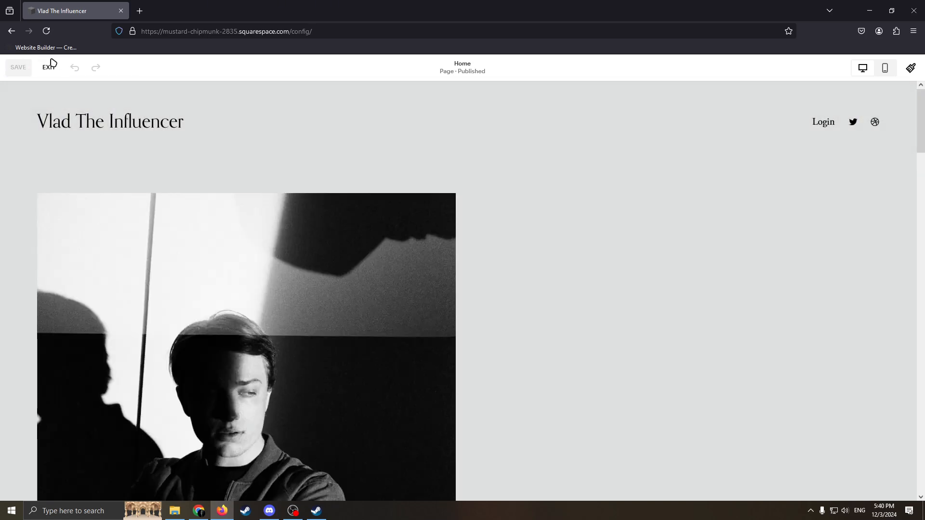
click(49, 67)
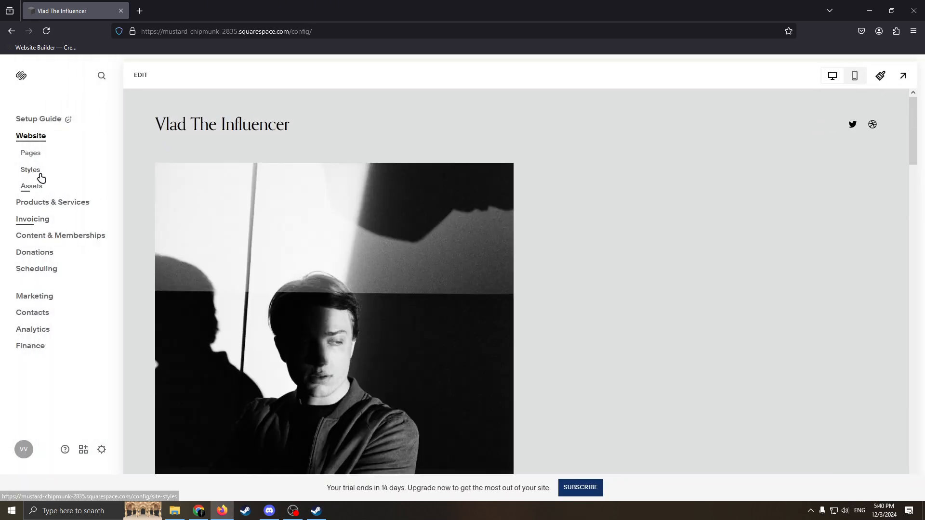
Apply the purple Playful theme to the site from its styles and save the change
click(33, 170)
click(862, 195)
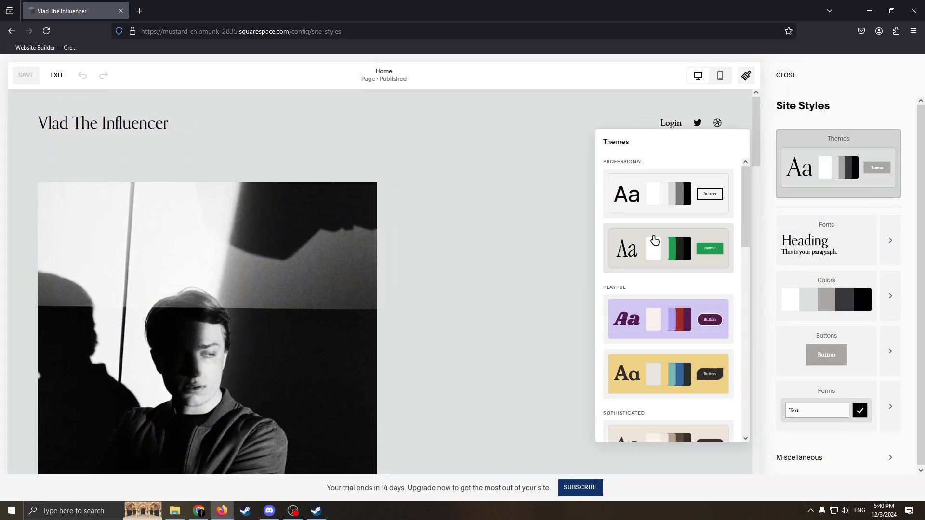
click(673, 317)
click(26, 75)
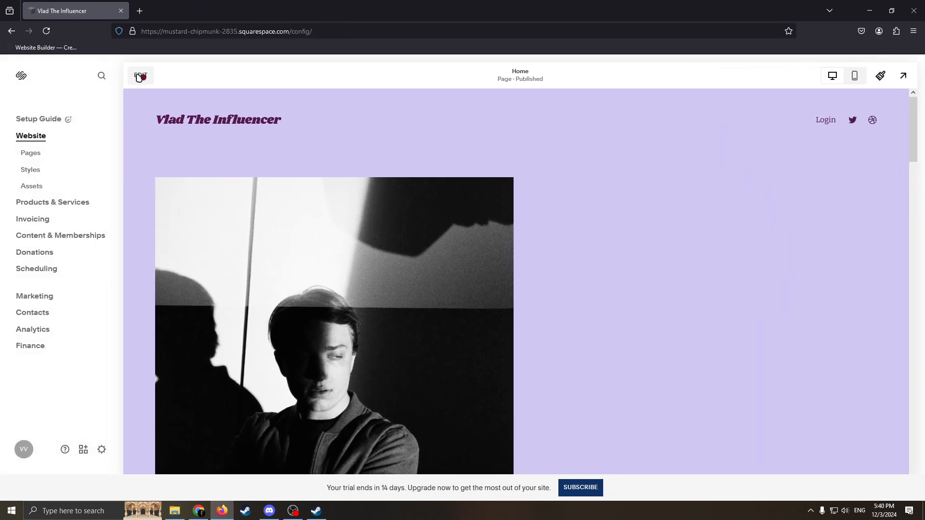
Open the home page for editing and delete the large portrait image from its first section
click(140, 77)
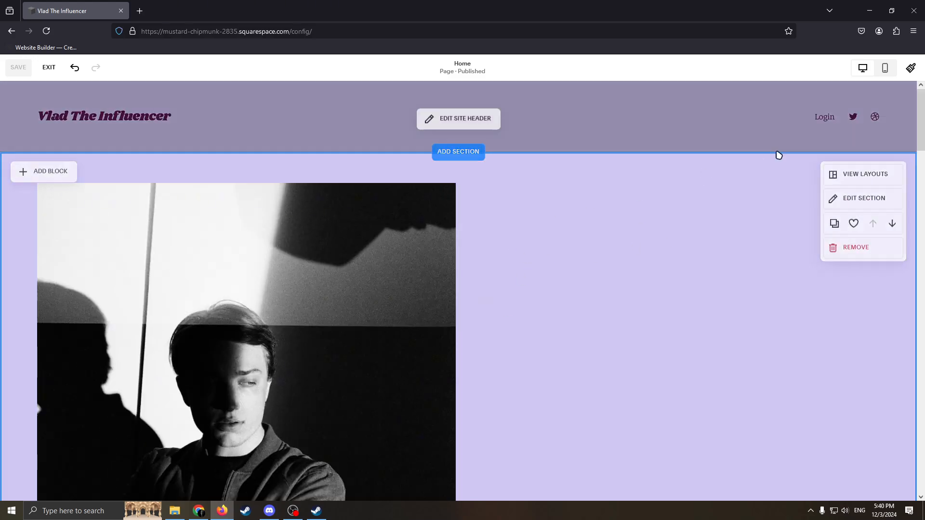
scroll(593, 275, down, 10)
scroll(565, 247, up, 8)
drag(319, 283, 428, 302)
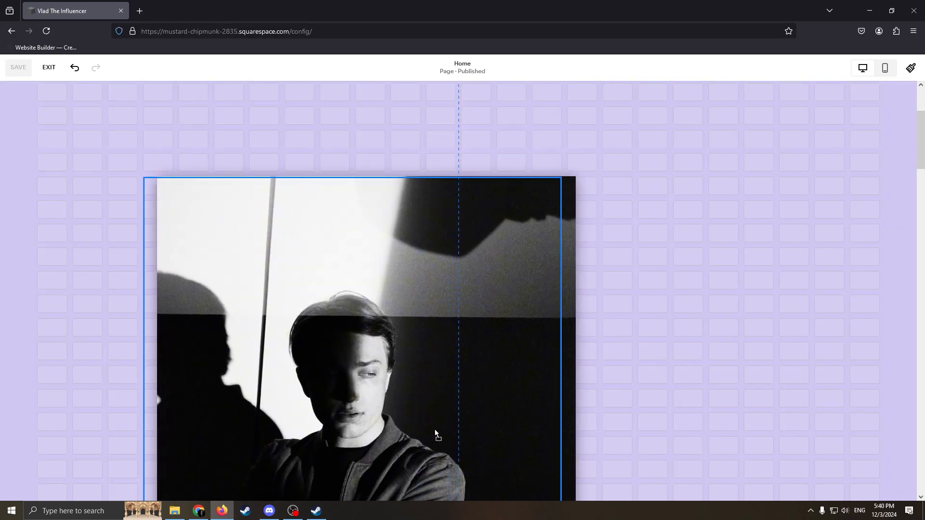
drag(151, 181, 357, 371)
click(267, 137)
Widen the large introduction text block in the second section by extending its left edge
scroll(413, 345, down, 6)
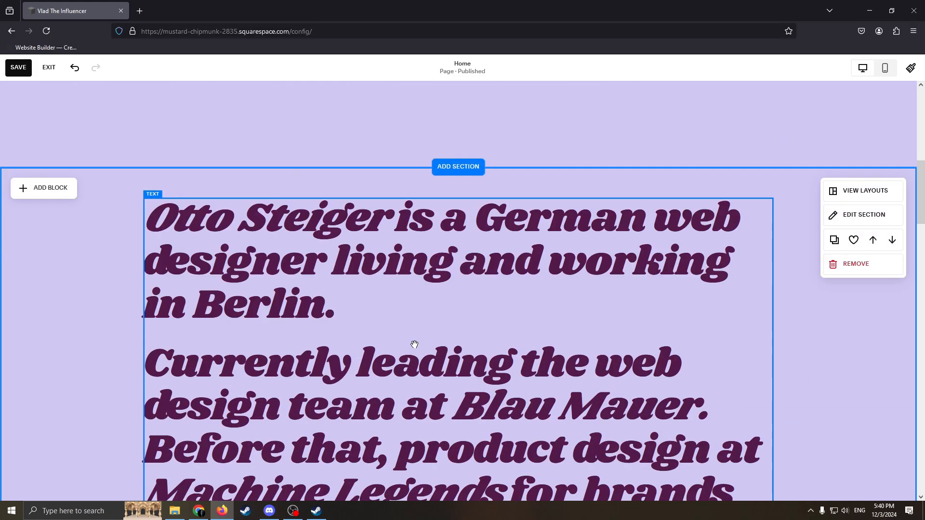
drag(200, 138, 227, 160)
scroll(524, 403, down, 4)
scroll(524, 404, up, 7)
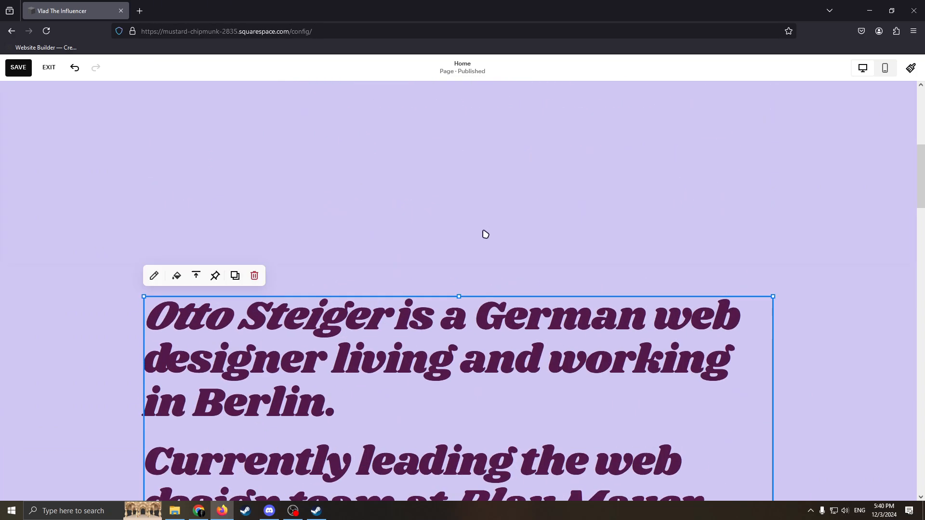
drag(144, 246, 109, 260)
Replace the introduction text with a line presenting the influencer by name and a second line reading "Welcome to my personal website"
scroll(412, 419, down, 4)
drag(429, 336, 112, 180)
key(BackSpace)
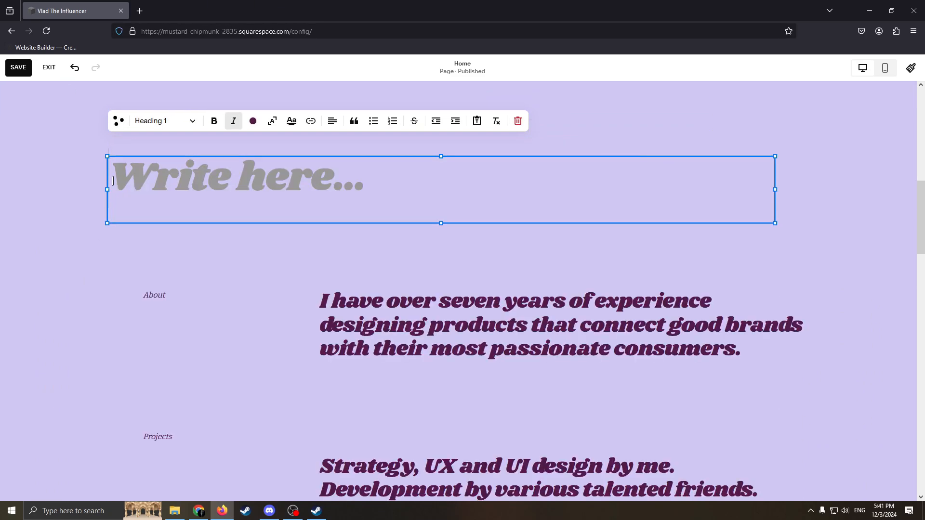
key(BackSpace)
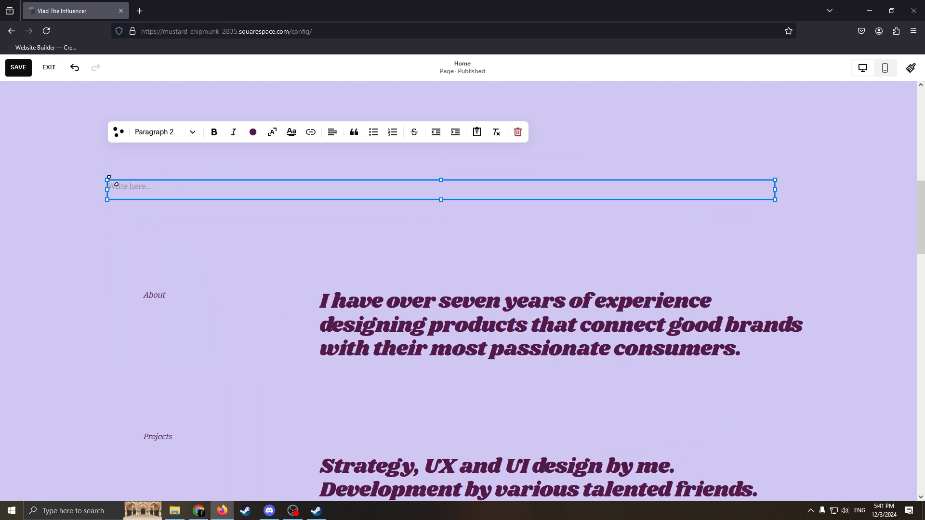
text(M)
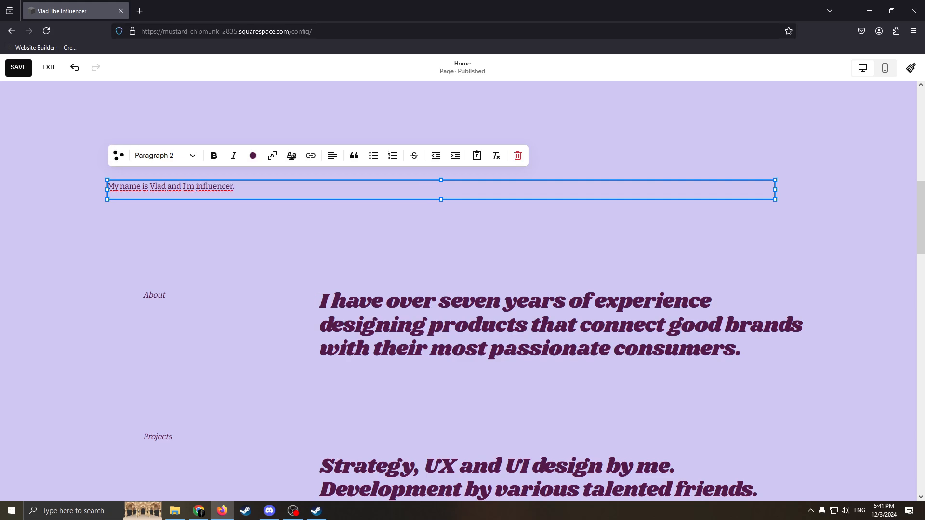
key(Return)
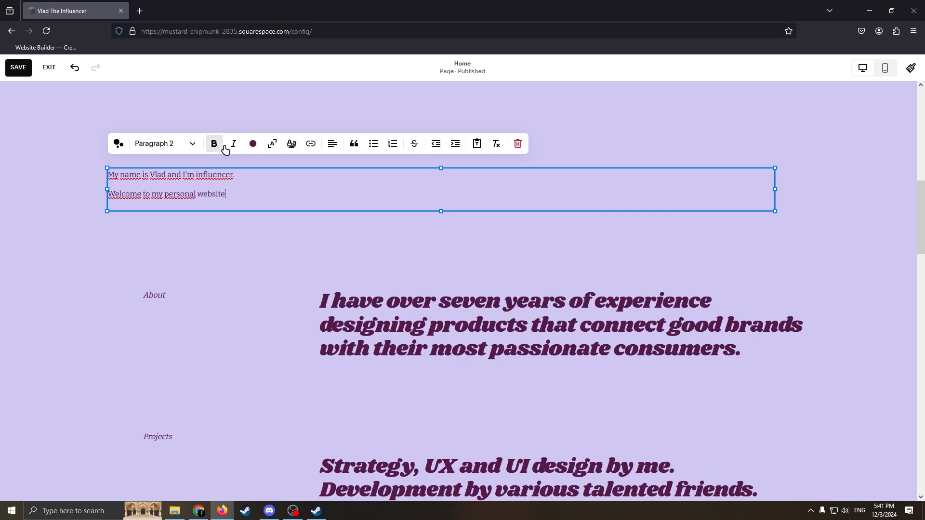
Scale the welcome line to fill the text block's width and set its color to the palette's dark purple
click(274, 145)
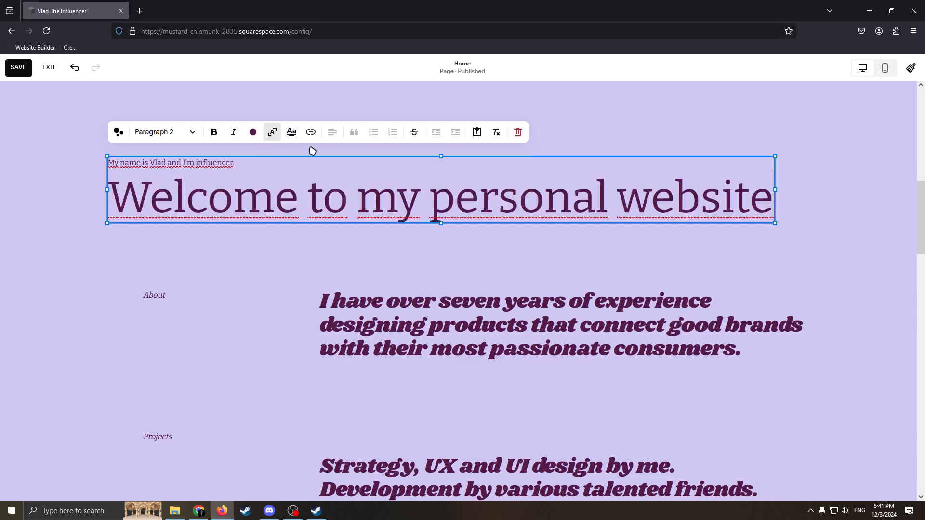
drag(290, 164, 166, 154)
drag(109, 197, 774, 197)
click(251, 131)
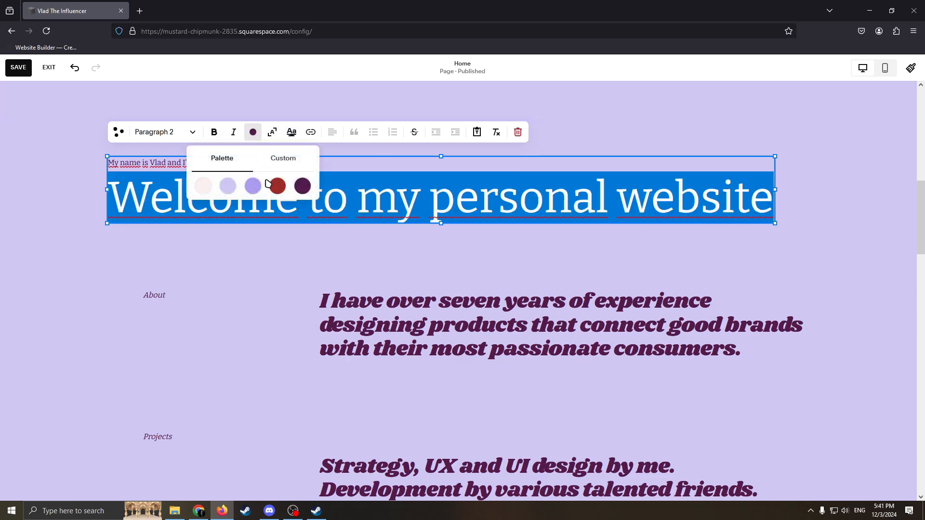
click(302, 186)
click(296, 145)
click(270, 166)
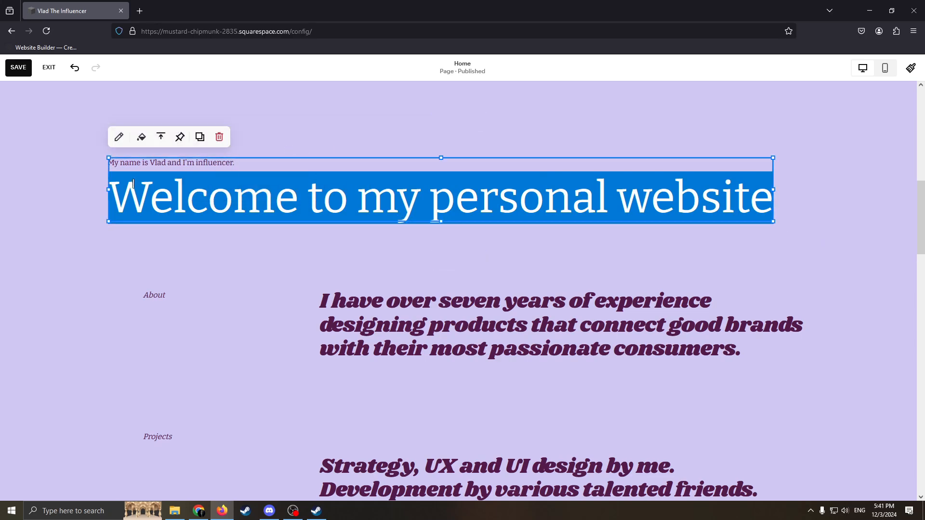
Make the welcome line bold from "Welcome" through "web" without italics, and give that part an underline highlight
click(147, 190)
drag(109, 203, 704, 208)
click(233, 132)
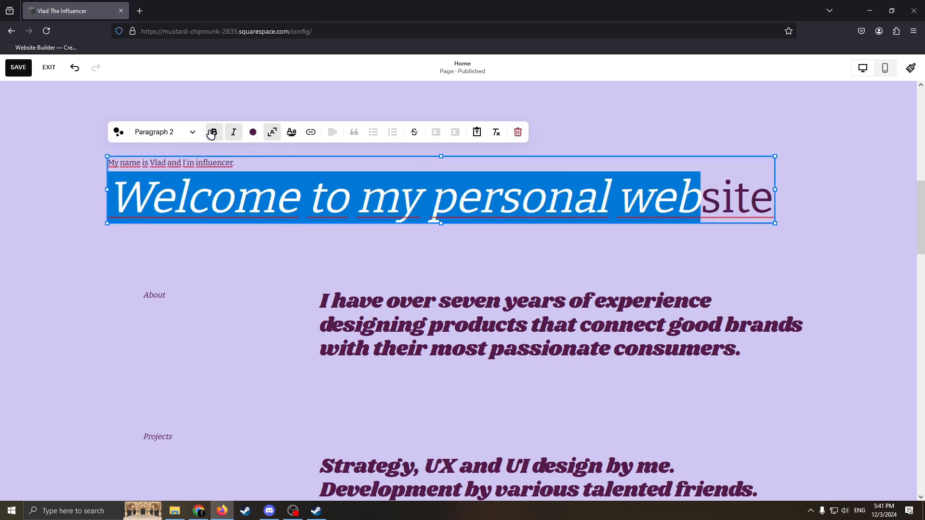
click(214, 133)
click(234, 133)
click(293, 133)
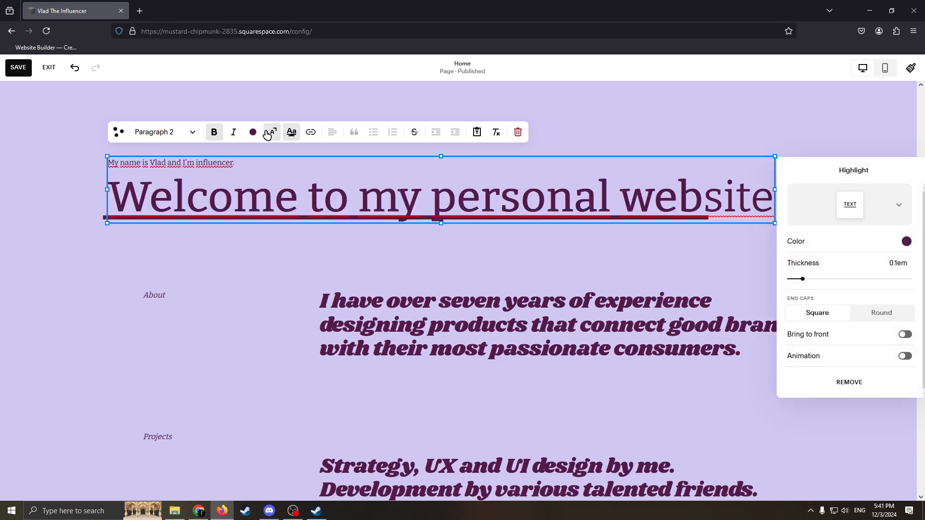
click(293, 134)
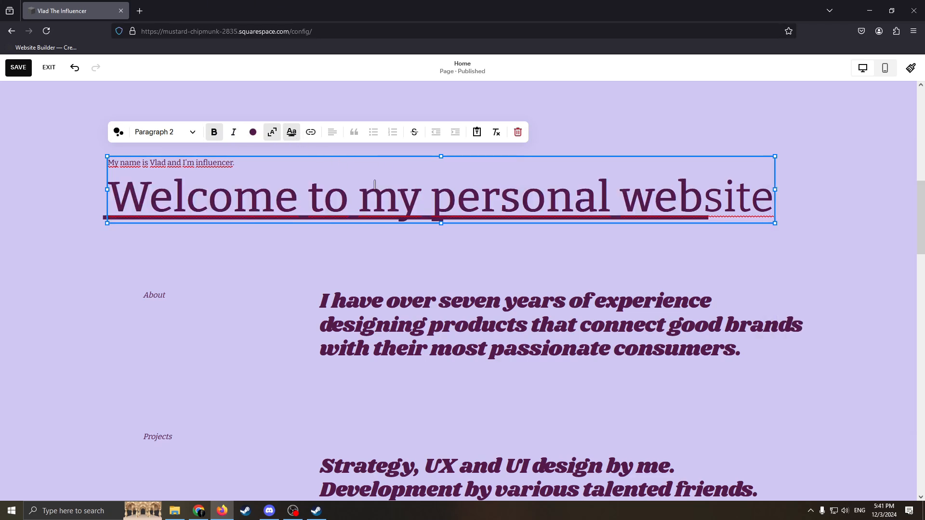
drag(128, 189, 568, 183)
click(818, 205)
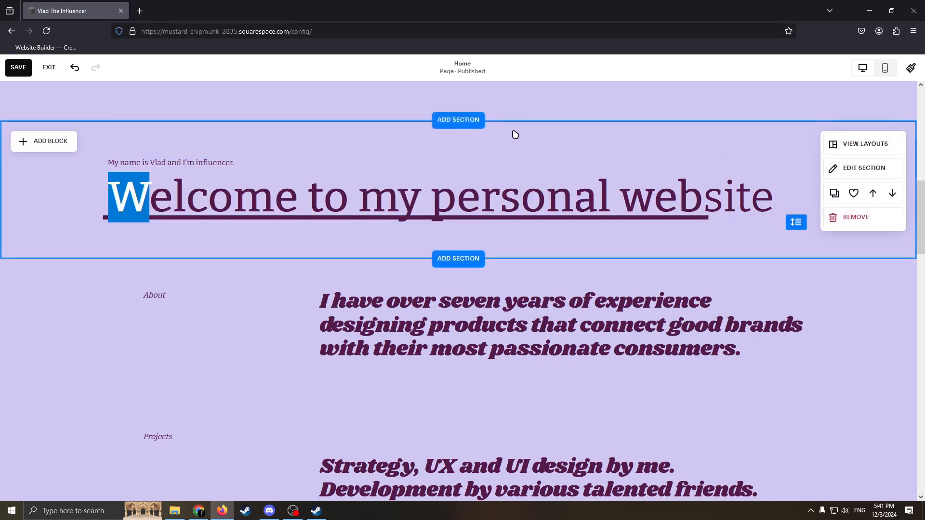
Add an image block at the left side of the emptied first section
scroll(256, 231, up, 10)
scroll(88, 291, down, 3)
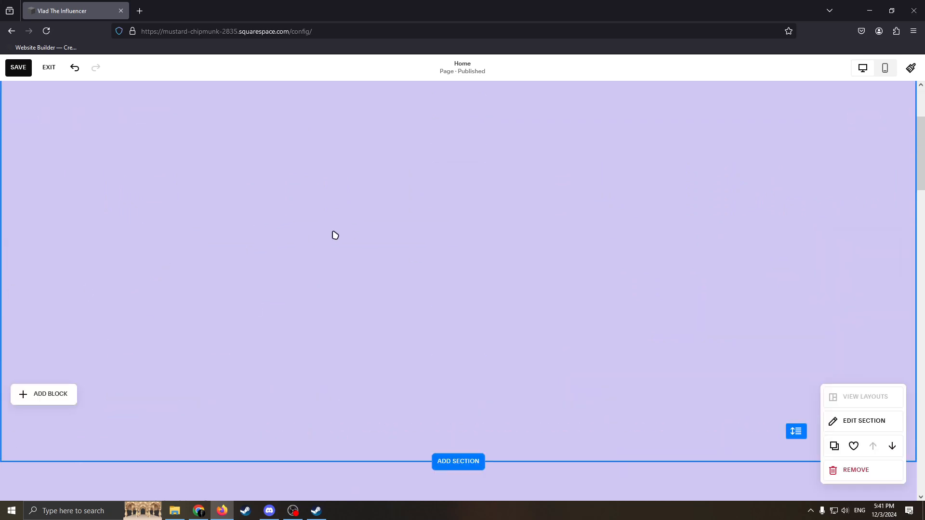
click(24, 101)
click(137, 220)
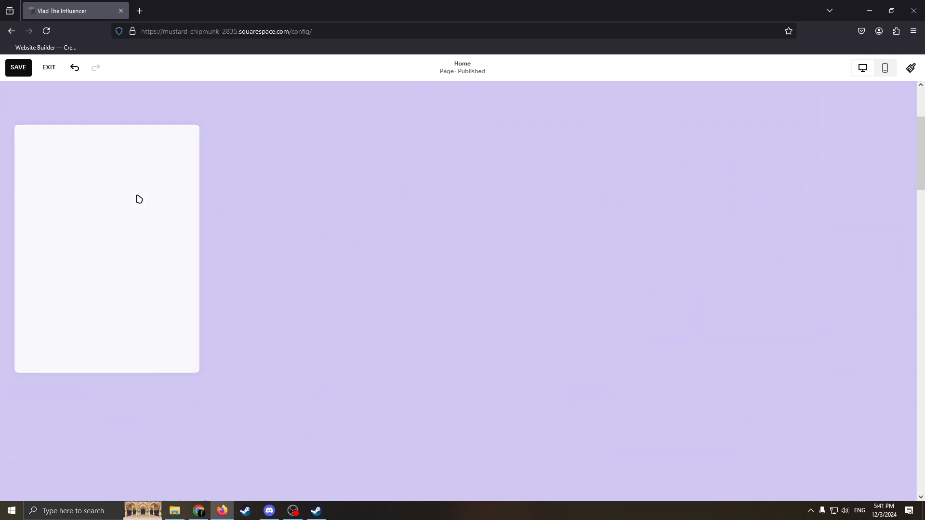
click(308, 149)
click(57, 103)
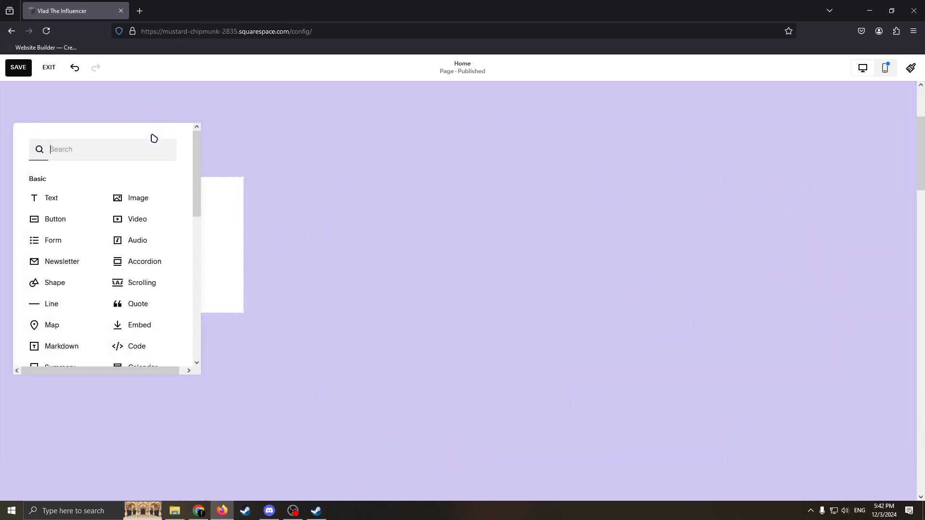
click(344, 165)
Add more image blocks to the first section, placing one in the center and one at the right
click(45, 100)
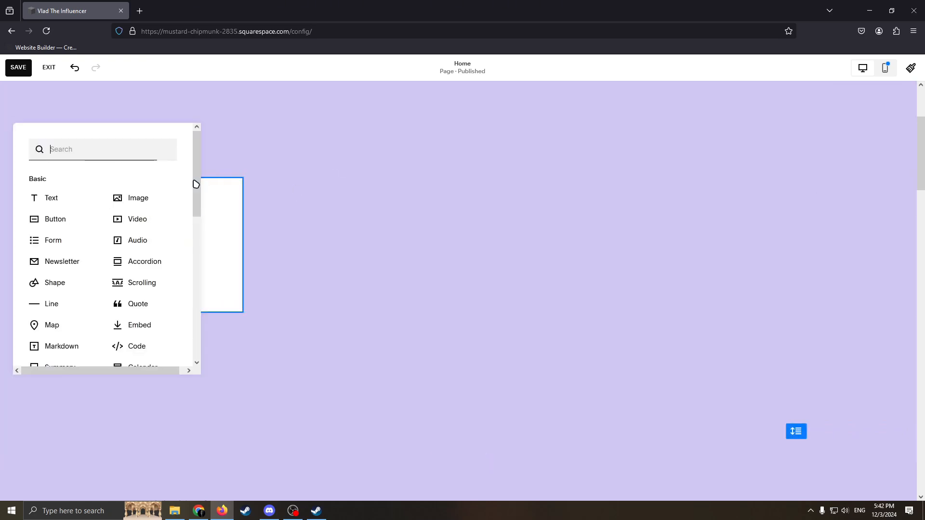
click(120, 196)
drag(301, 233, 539, 248)
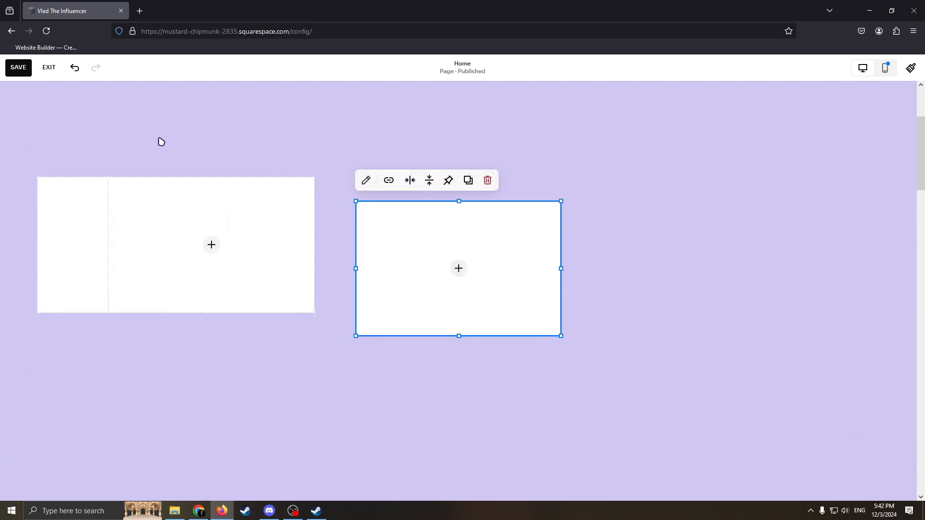
click(91, 154)
drag(81, 196, 689, 231)
Add an empty text block above the center image placeholder in the first section
click(60, 126)
click(48, 101)
drag(48, 196, 448, 126)
click(15, 120)
Add a button block below the center image placeholder and widen it to match the placeholder's width
click(22, 102)
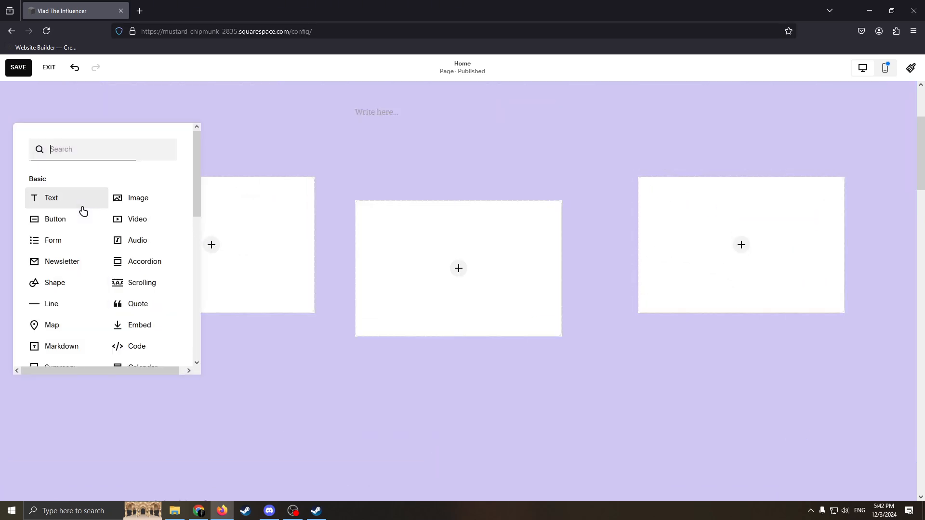
click(48, 220)
drag(97, 197, 466, 400)
drag(391, 387, 357, 387)
drag(416, 382, 443, 397)
Add a Social Links block to the first section
click(115, 137)
click(47, 101)
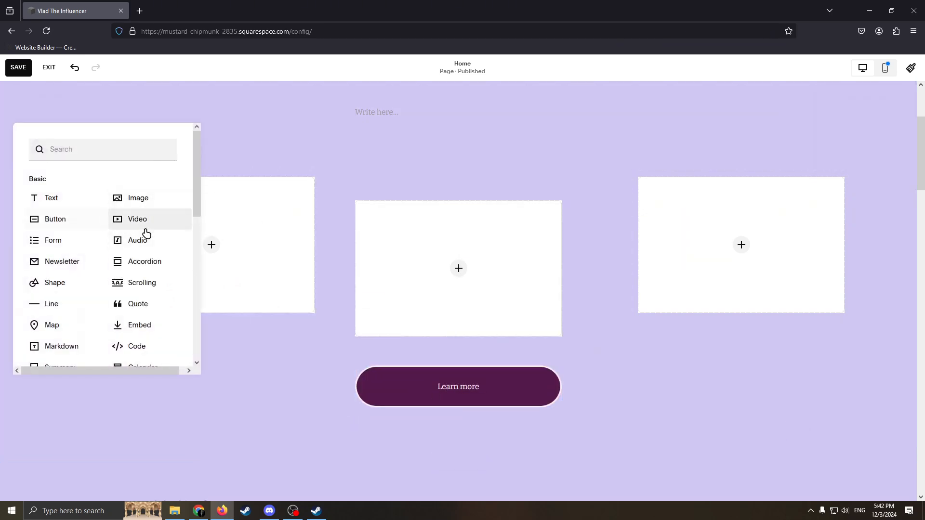
scroll(167, 312, down, 1)
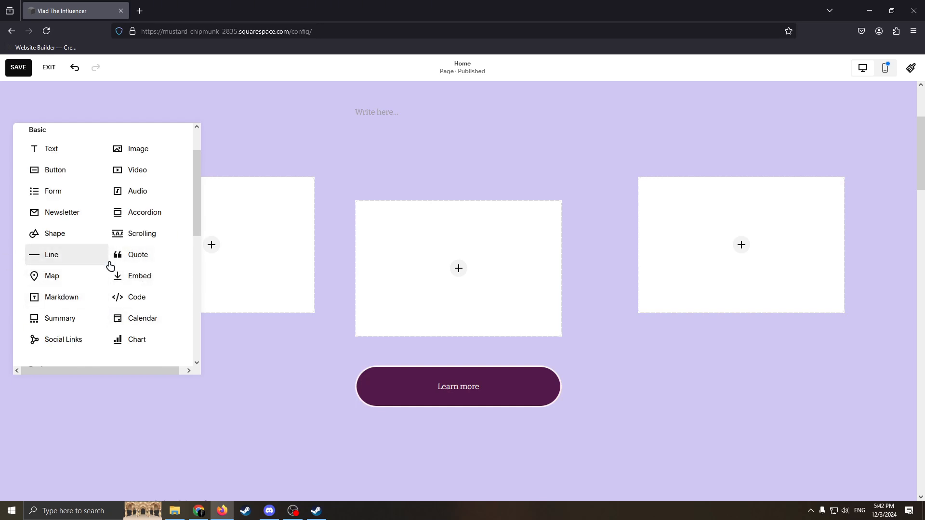
scroll(159, 302, down, 2)
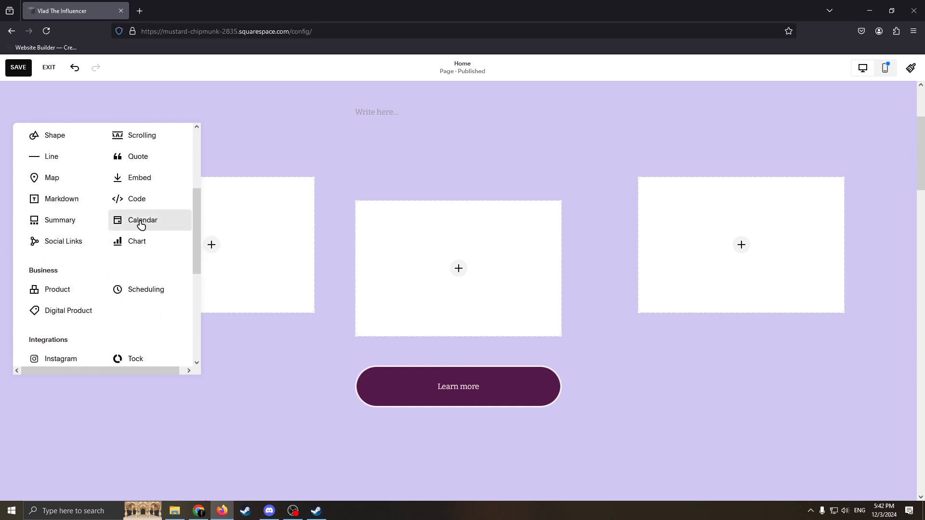
click(74, 246)
scroll(184, 322, up, 3)
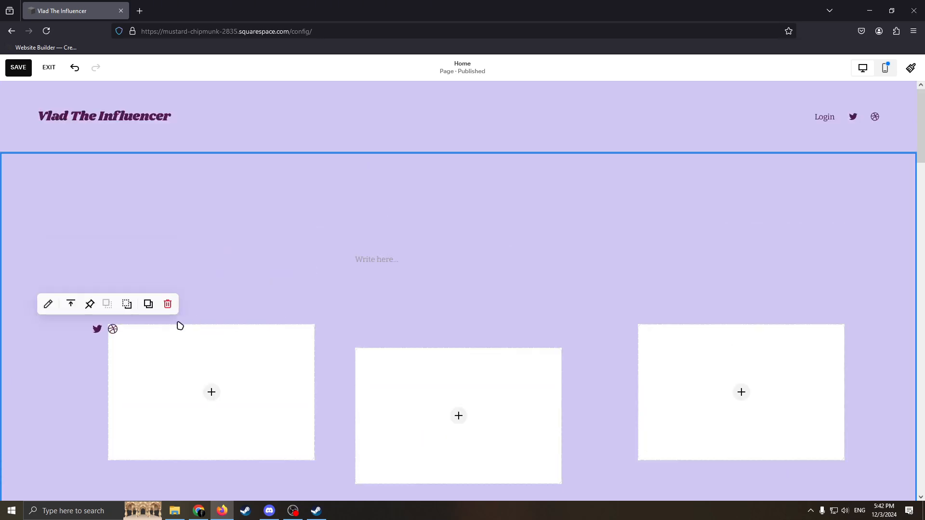
Move the Social Links block to the upper right of the first section, then delete it
drag(102, 330, 868, 121)
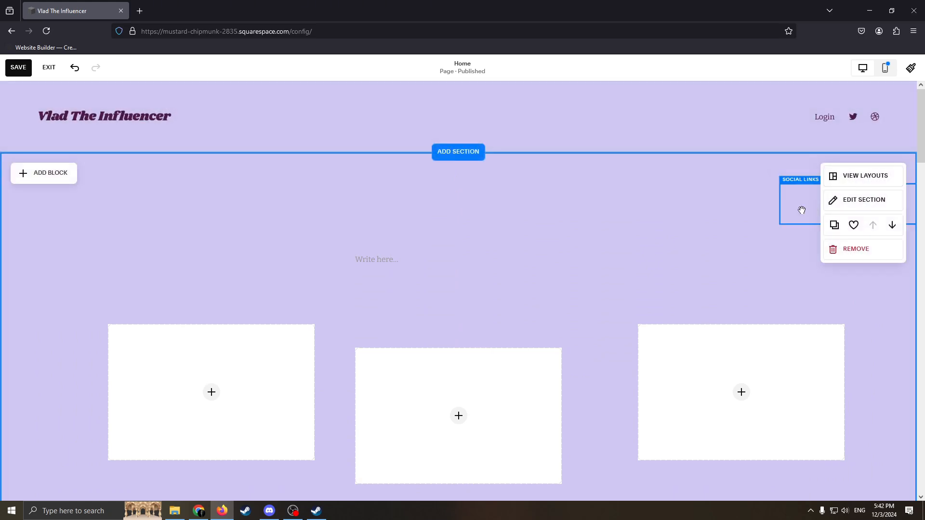
click(801, 209)
click(871, 163)
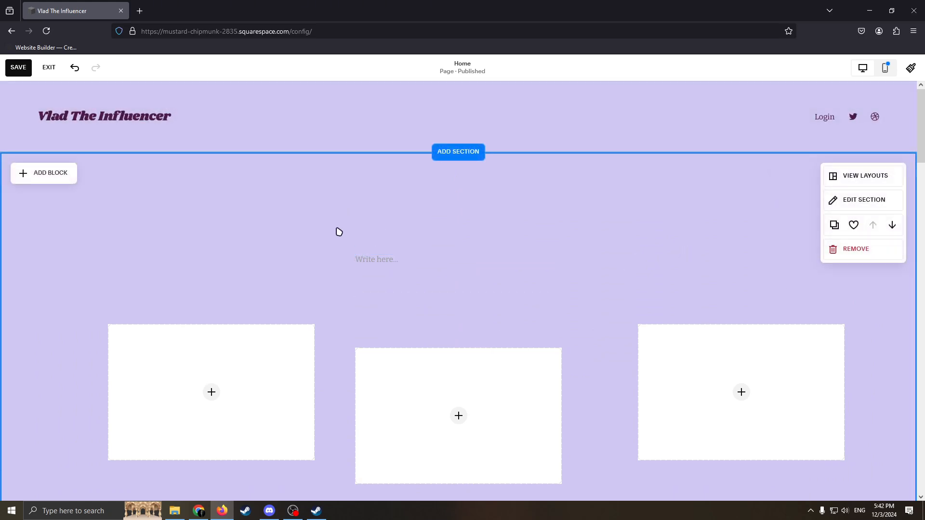
Enlarge the empty text block in the first section and align the three image placeholders in an even row below it
drag(369, 262, 286, 272)
drag(569, 203, 631, 184)
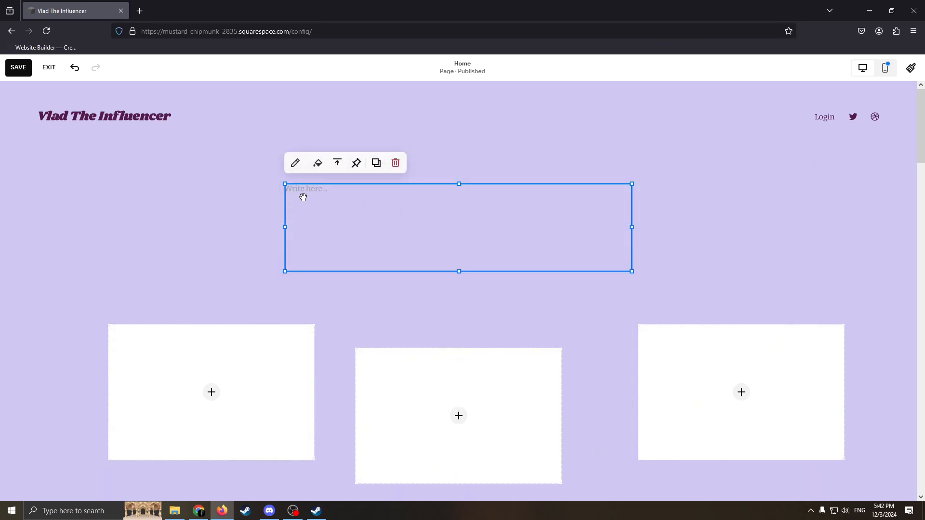
drag(278, 327, 240, 309)
drag(432, 407, 433, 370)
drag(717, 359, 708, 337)
click(186, 371)
click(176, 369)
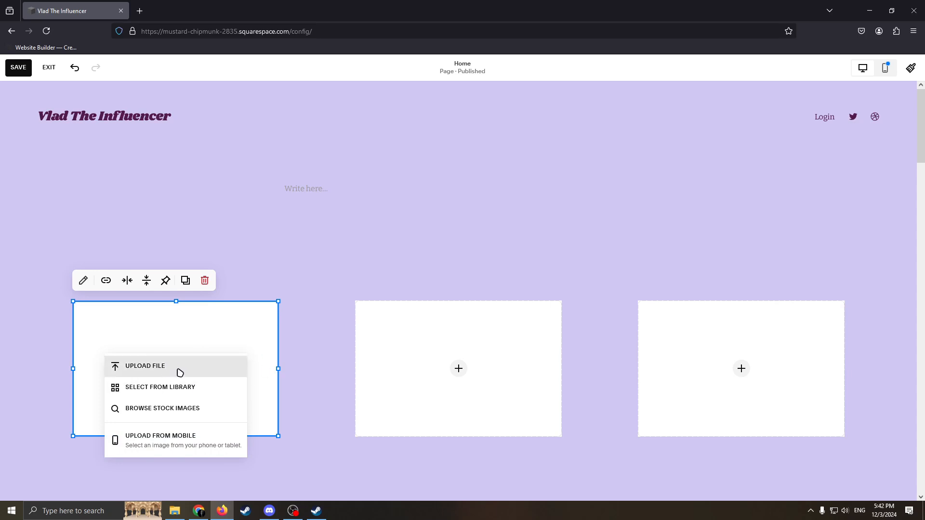
click(188, 408)
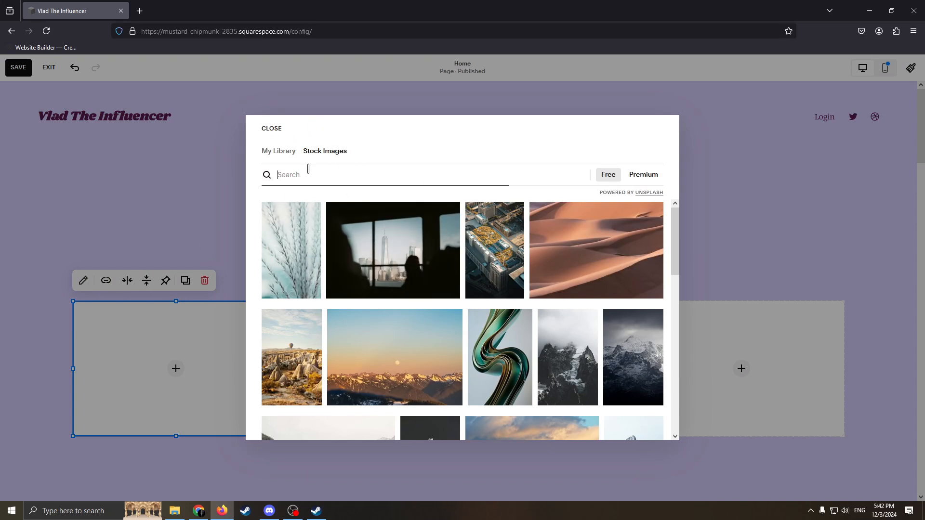
click(188, 241)
click(177, 370)
click(160, 371)
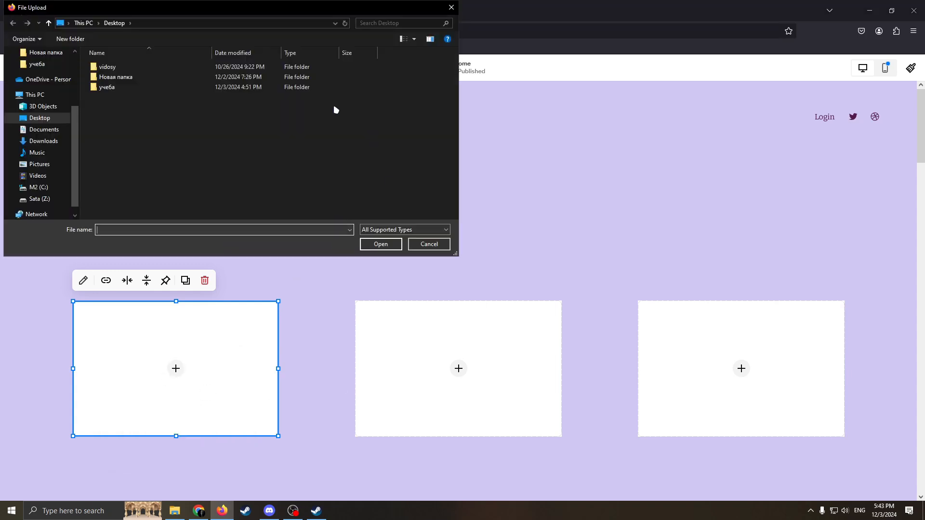
click(521, 114)
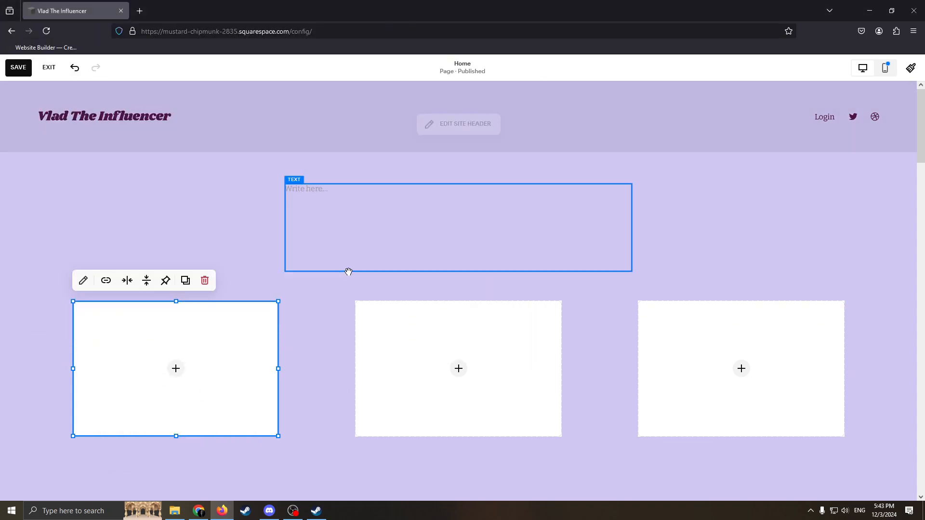
Fill the left image placeholder with the free stock photo of a city skyline seen through a dark window
click(171, 378)
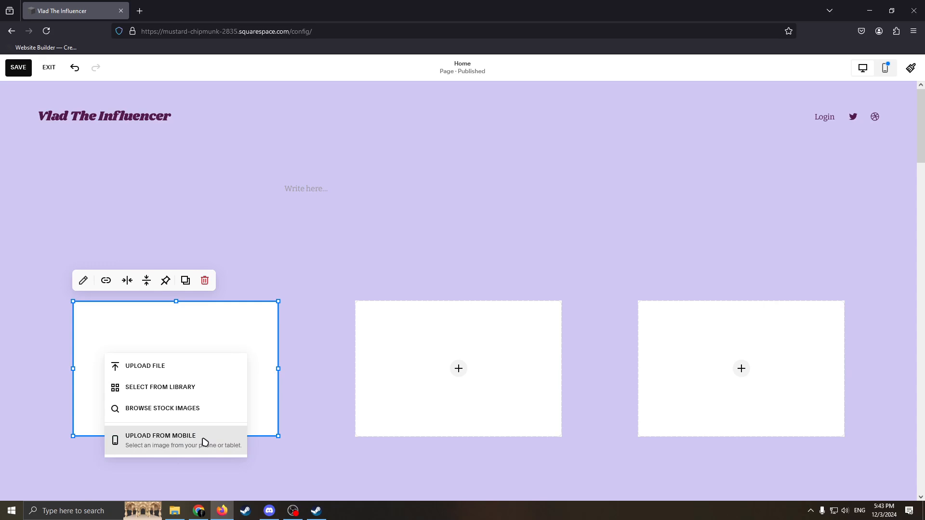
click(195, 413)
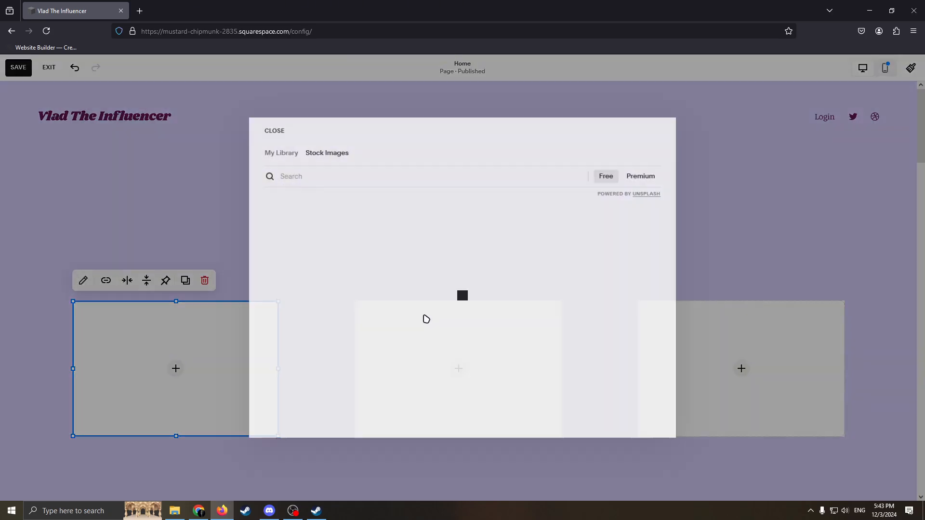
click(374, 244)
key(Escape)
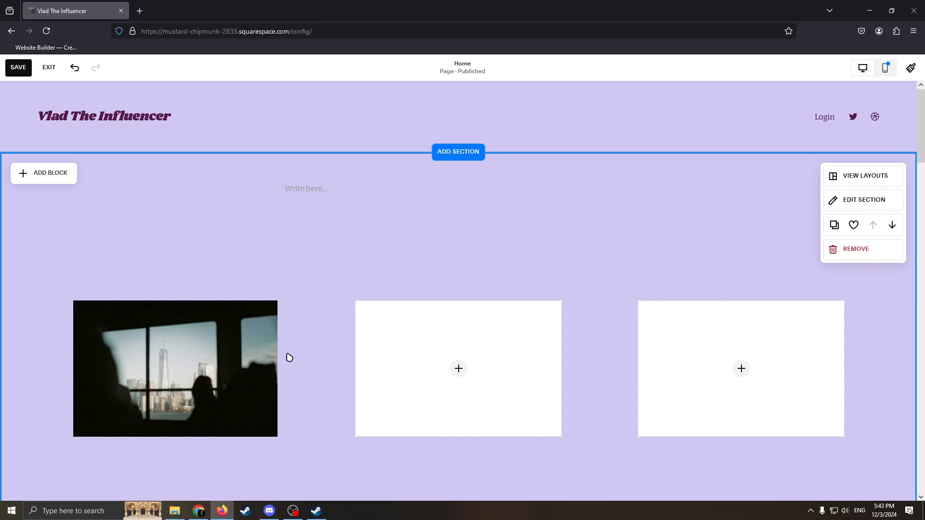
Change the button's text from the default label to "Subscribe"
scroll(356, 318, down, 3)
click(444, 378)
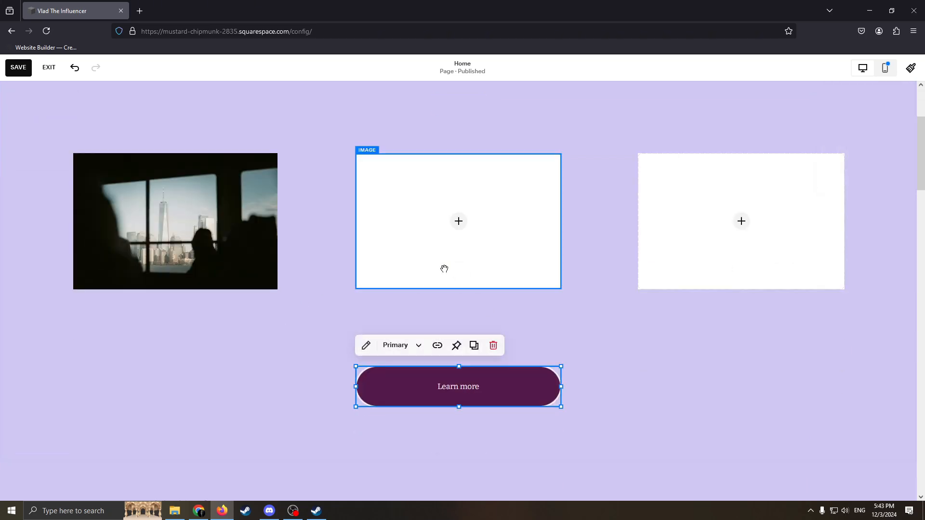
scroll(452, 318, up, 1)
click(366, 395)
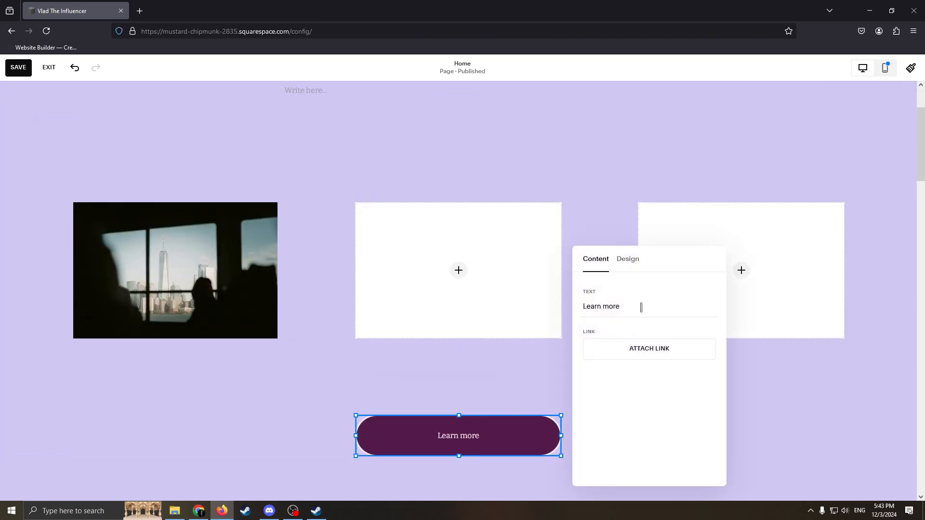
key(BackSpace)
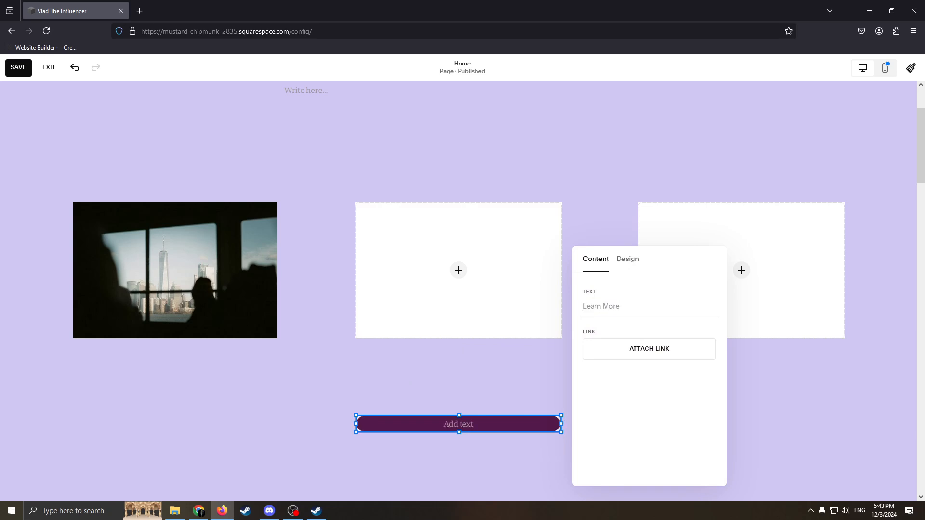
text(Subscribe)
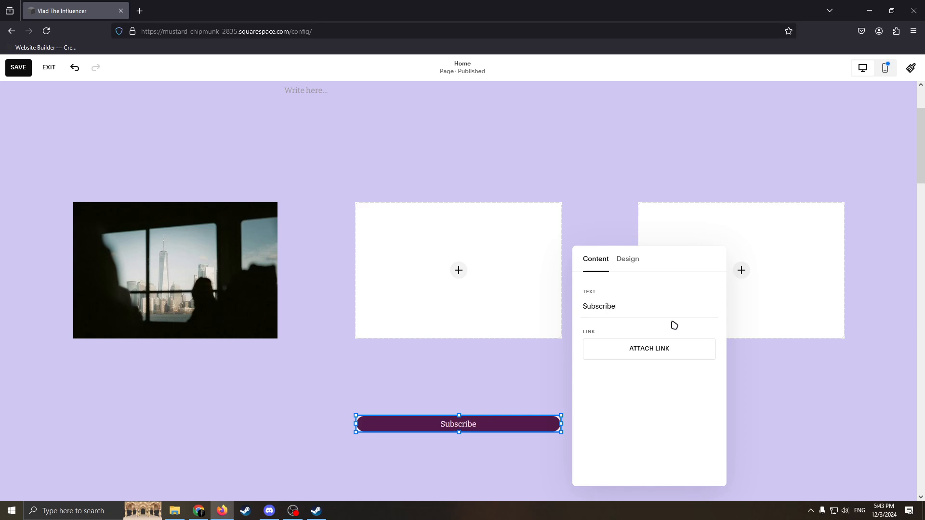
click(549, 357)
Try linking the Subscribe button to the Home page (/home), and clear the link
click(526, 407)
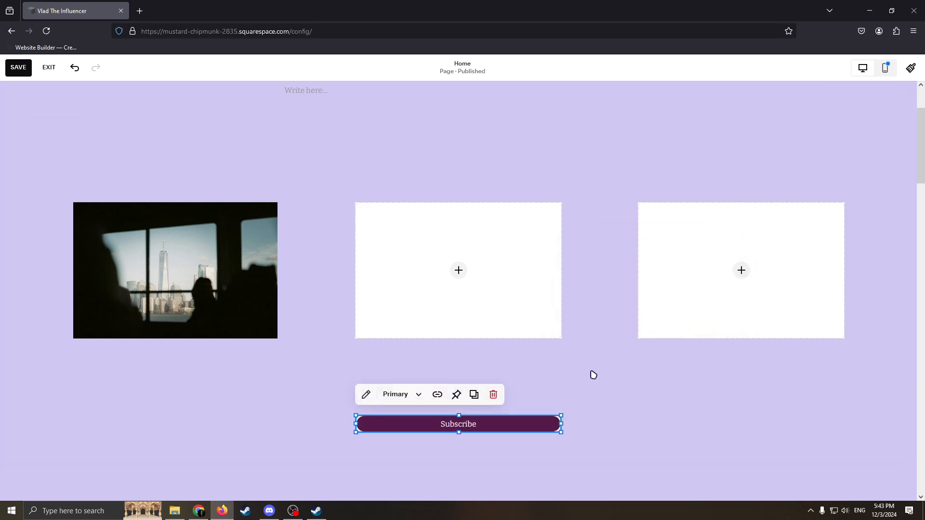
click(366, 392)
click(602, 349)
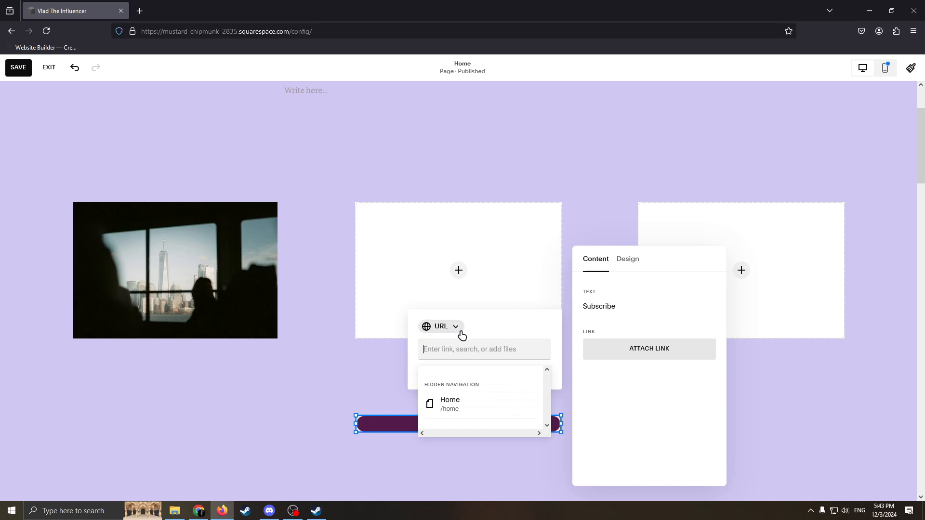
click(462, 334)
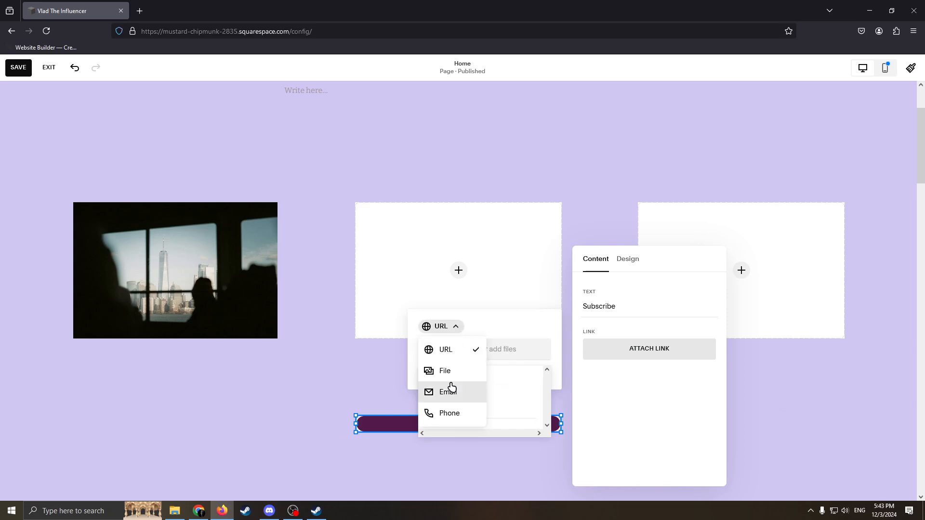
click(528, 399)
click(495, 374)
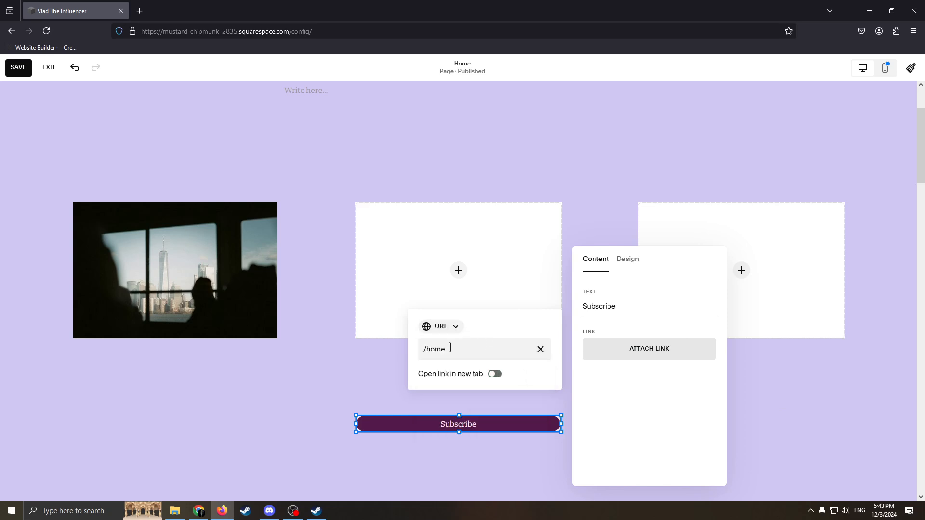
click(550, 349)
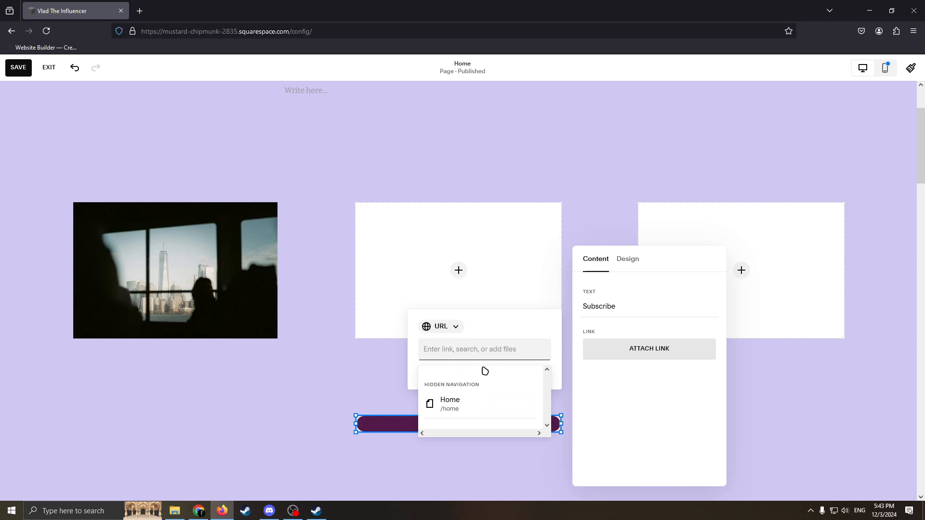
click(263, 341)
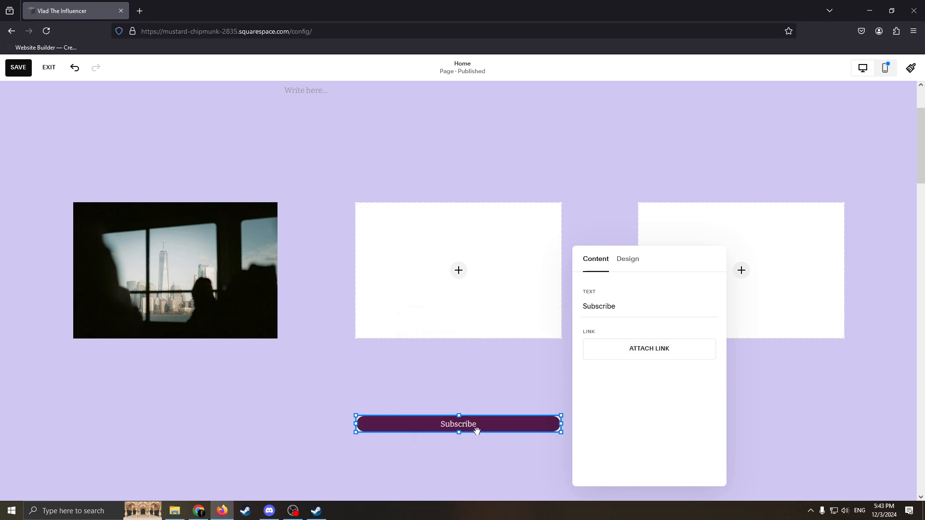
Make the Subscribe button taller and center it closer below the center image placeholder, matching the placeholder's width
drag(349, 434, 397, 454)
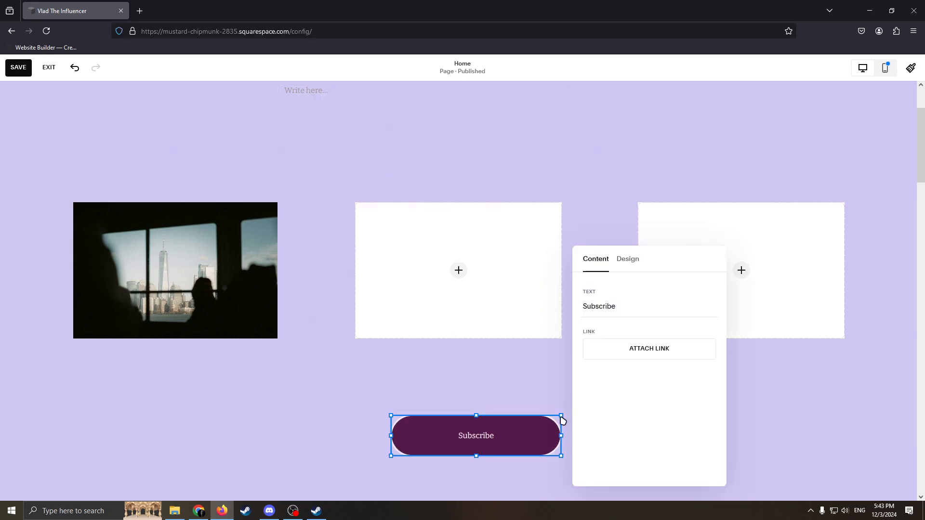
drag(462, 432, 455, 409)
click(777, 400)
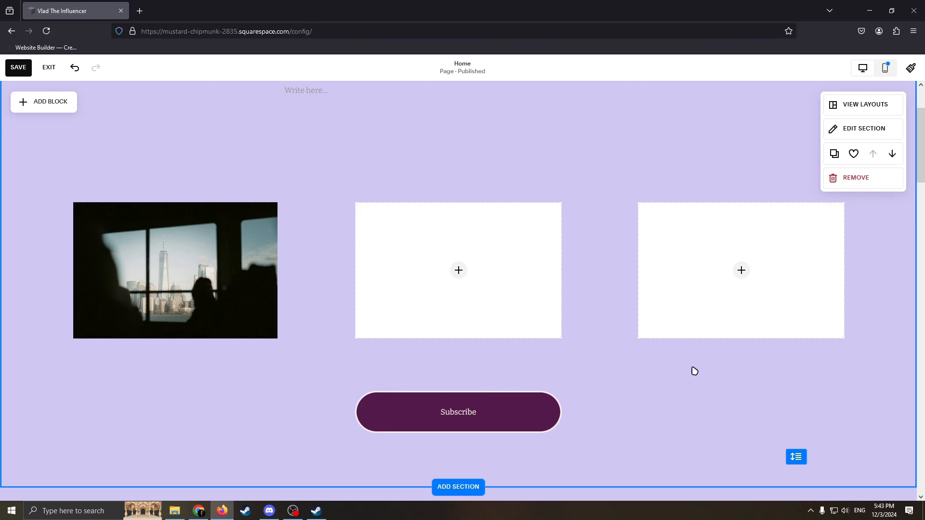
Remove the gallery section showing the sushi mockup from the home page
scroll(689, 379, down, 8)
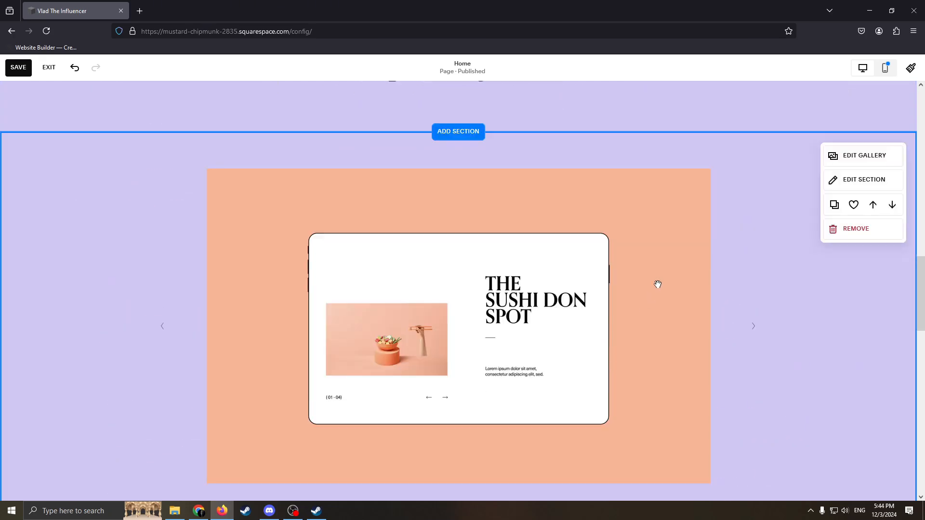
scroll(766, 255, down, 3)
scroll(762, 276, up, 3)
scroll(780, 192, down, 1)
click(841, 179)
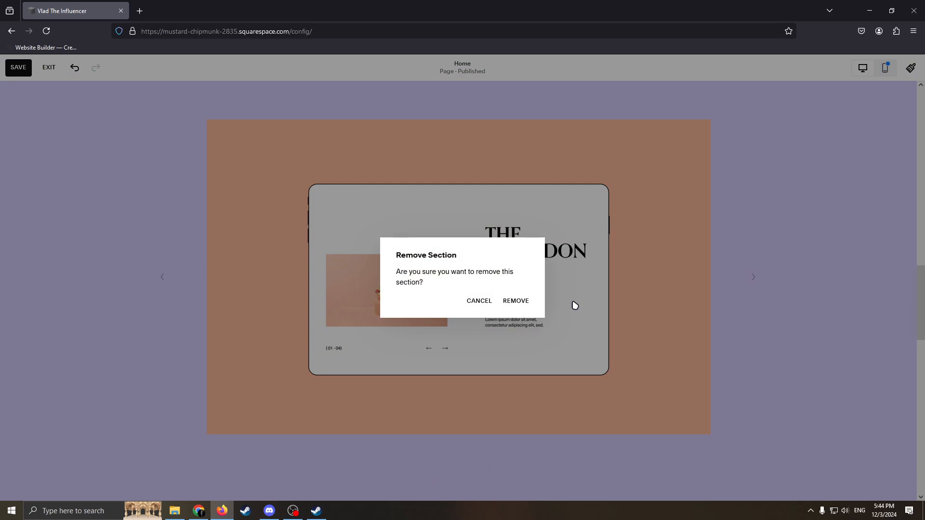
click(515, 301)
Examine the Intro section templates and review the home page's remaining sections
scroll(634, 279, up, 3)
click(459, 134)
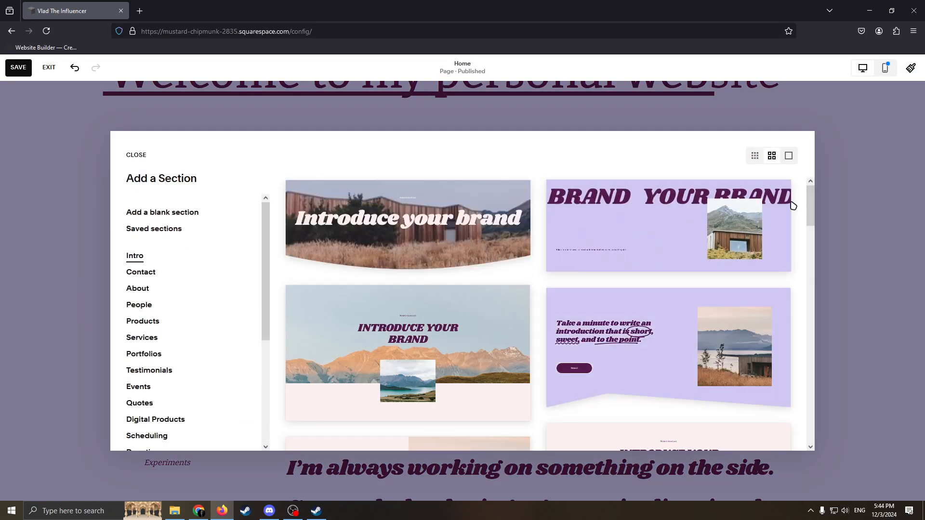
click(853, 164)
scroll(578, 241, up, 10)
scroll(626, 240, down, 3)
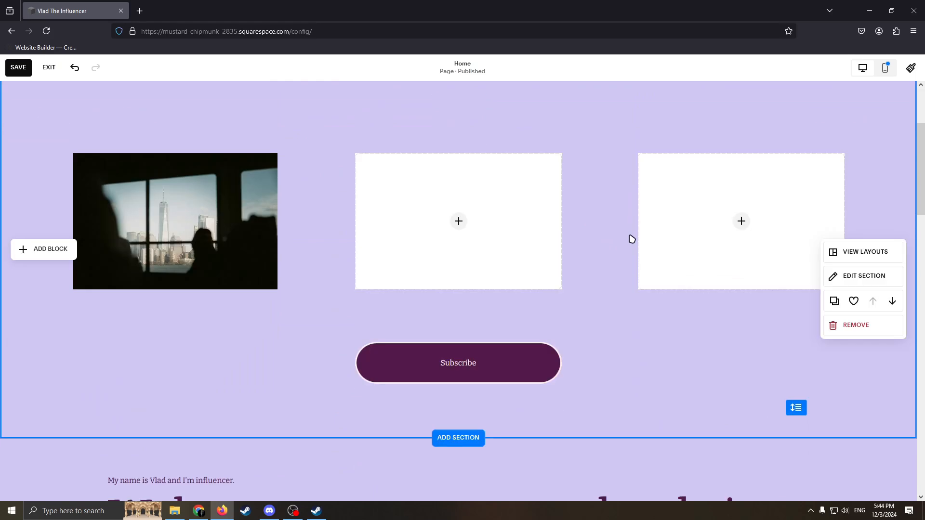
scroll(635, 228, up, 3)
scroll(640, 220, down, 10)
scroll(599, 266, up, 2)
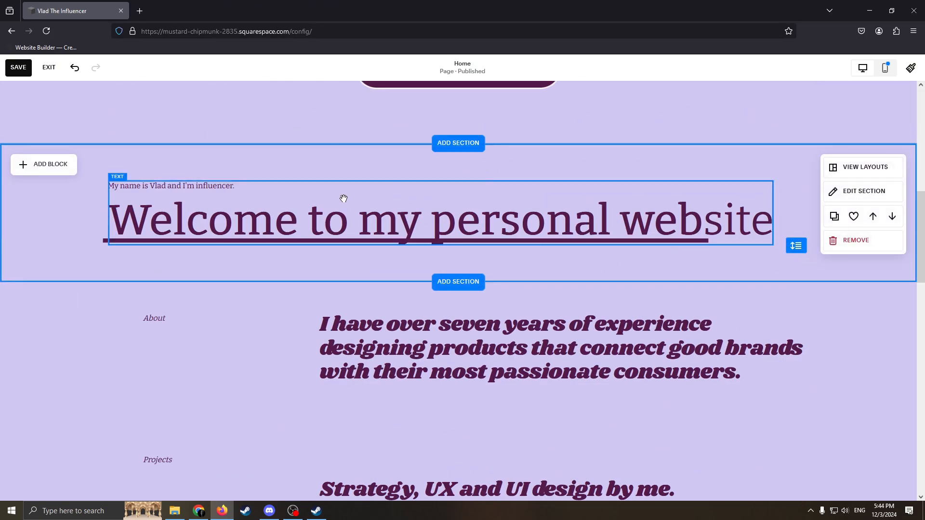
Make the "Welcome to my personal website" section much taller and give its background the scattered brush-stroke art pattern
drag(798, 246, 891, 451)
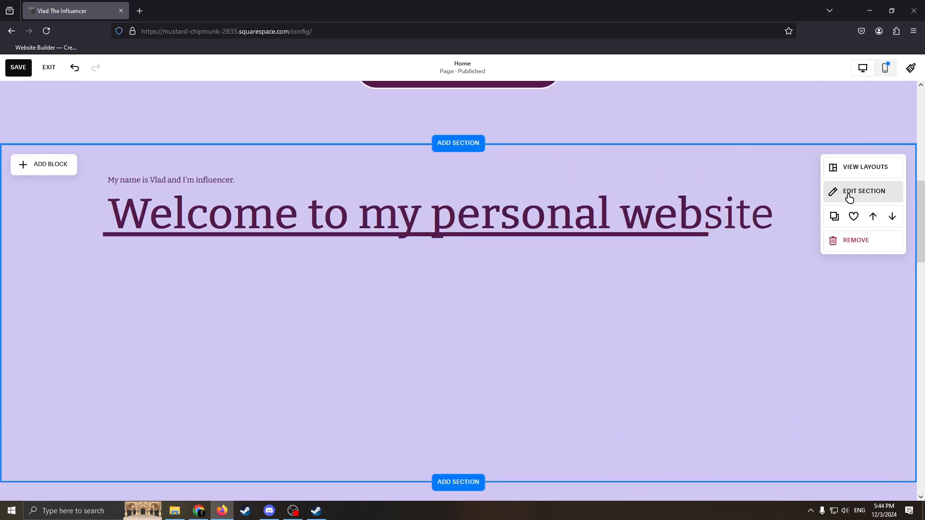
click(849, 197)
click(824, 198)
click(837, 263)
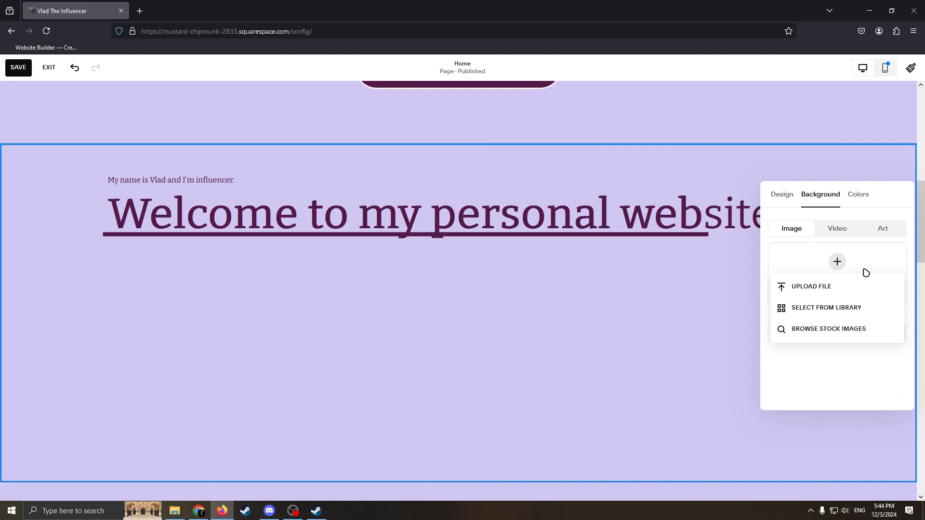
click(853, 214)
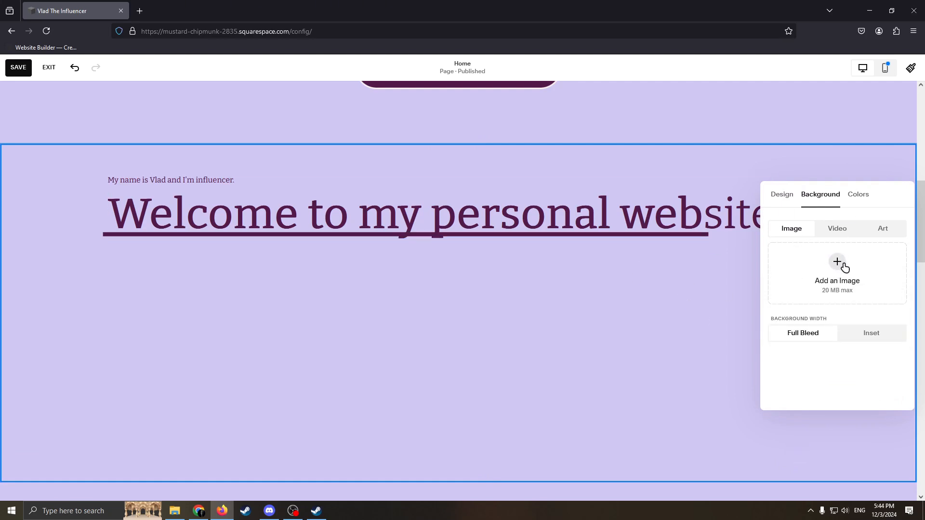
click(839, 230)
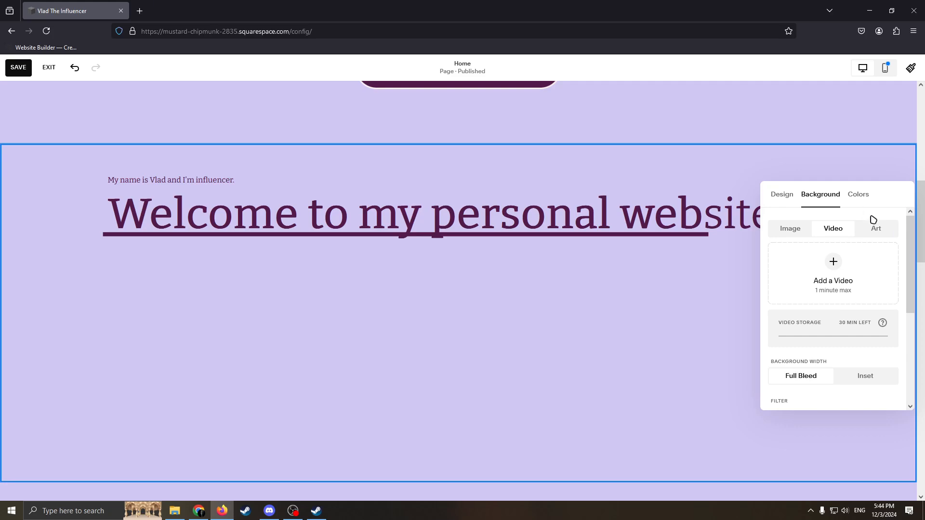
click(874, 226)
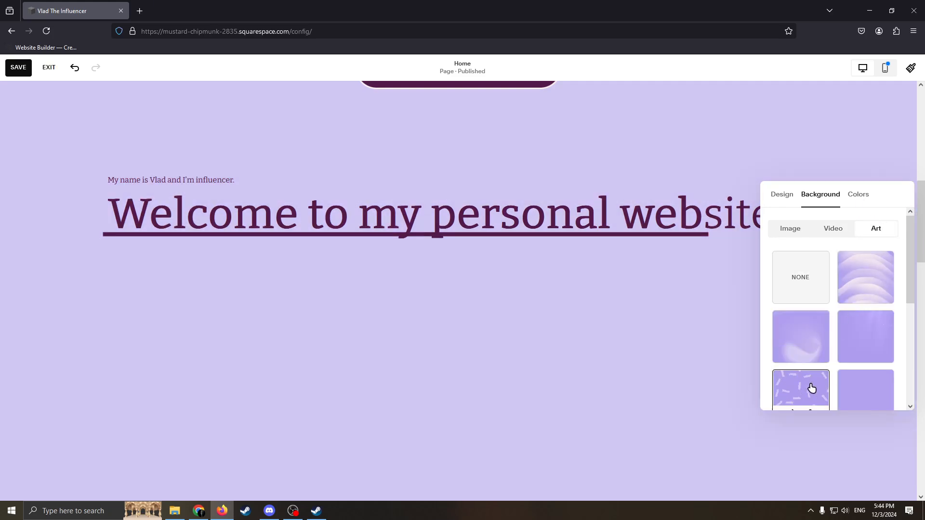
click(812, 388)
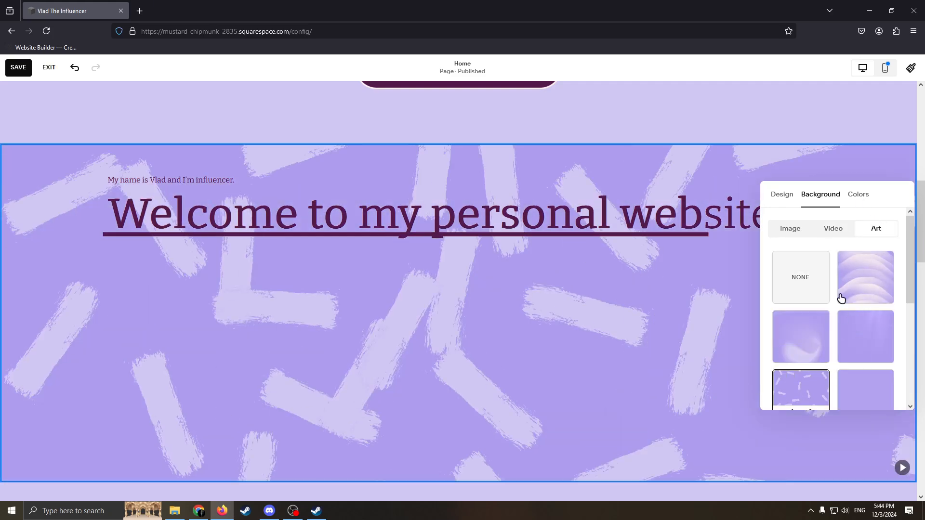
Apply the Darkest 1 color theme to the "Welcome to my personal website" section
click(851, 201)
scroll(781, 355, down, 3)
scroll(781, 355, up, 3)
scroll(751, 326, down, 4)
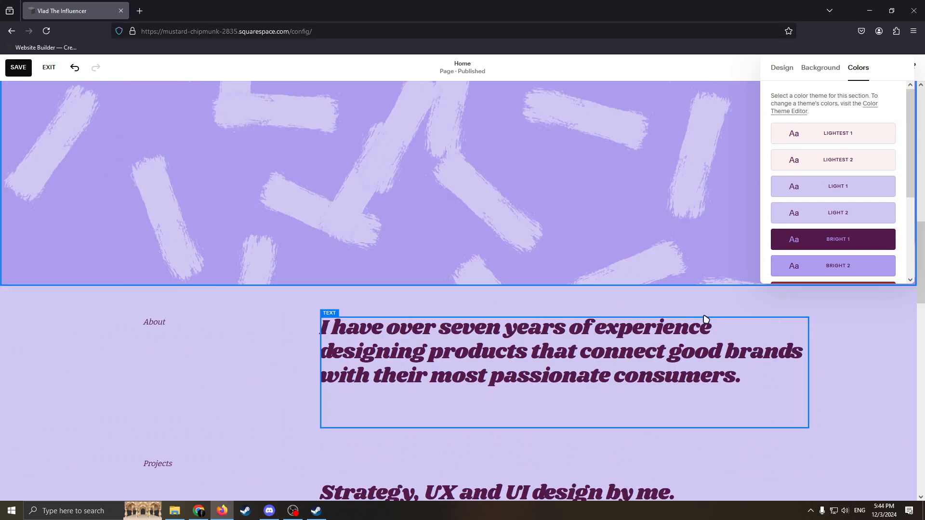
scroll(750, 327, up, 5)
click(849, 377)
scroll(858, 394, down, 1)
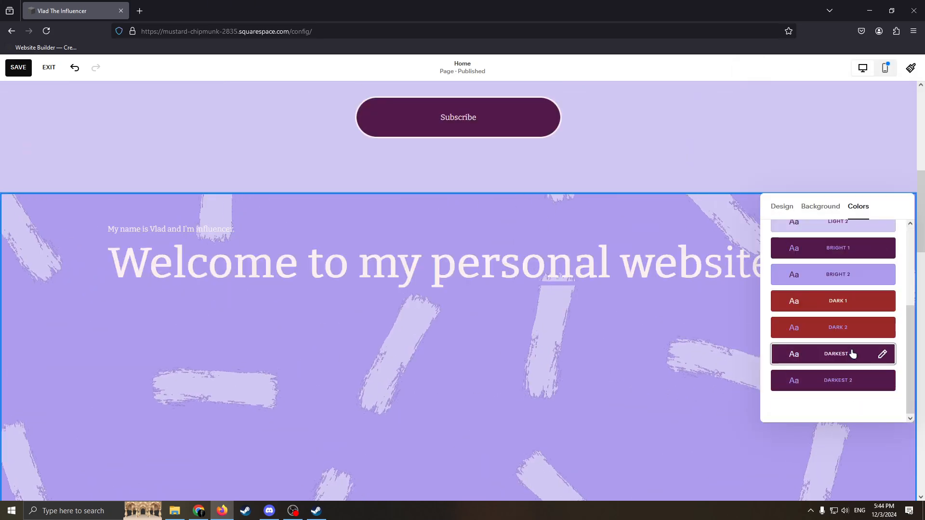
click(668, 333)
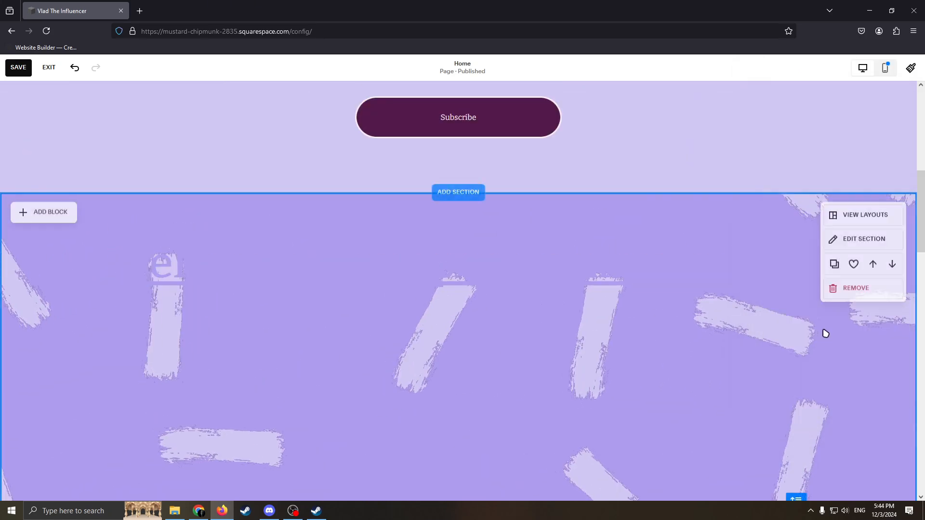
Save the home page changes and exit the page editor
scroll(611, 308, up, 8)
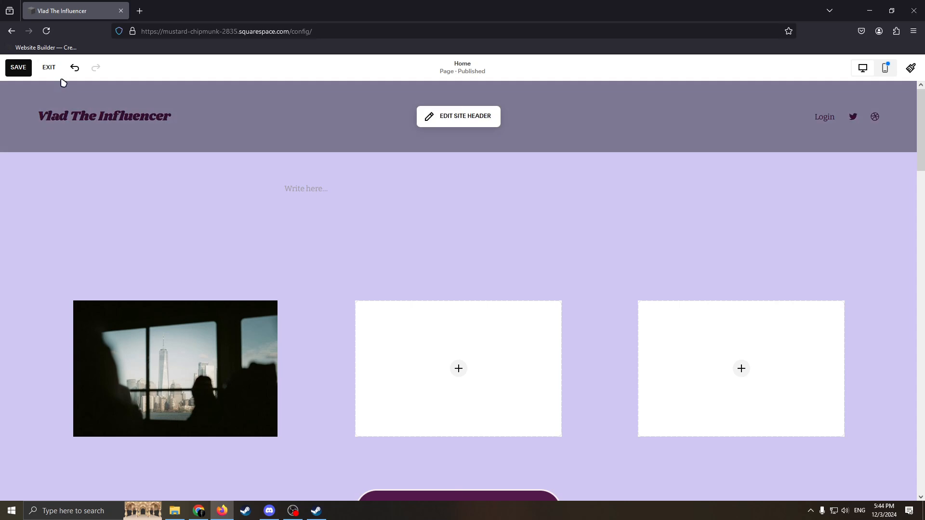
click(18, 67)
click(49, 67)
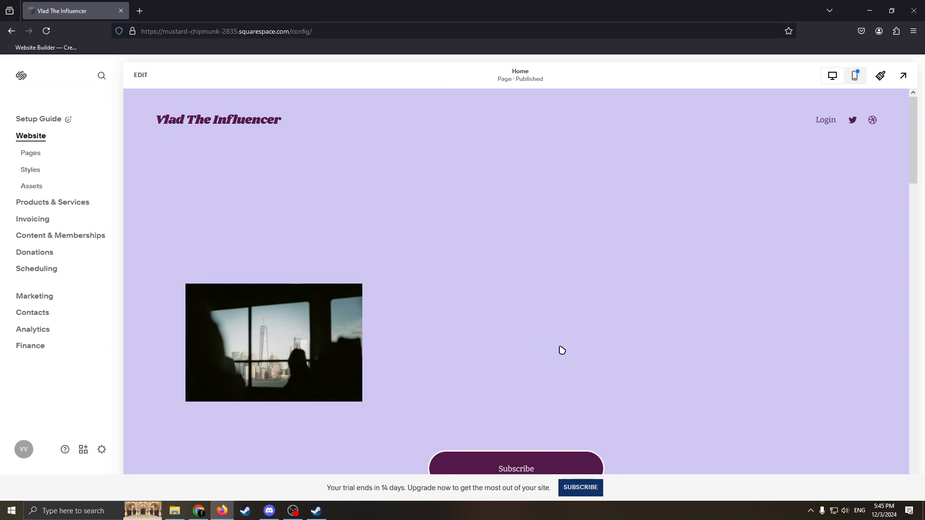
Look over the website subscription plans and their prices, and return to the site dashboard without selecting a plan
click(572, 495)
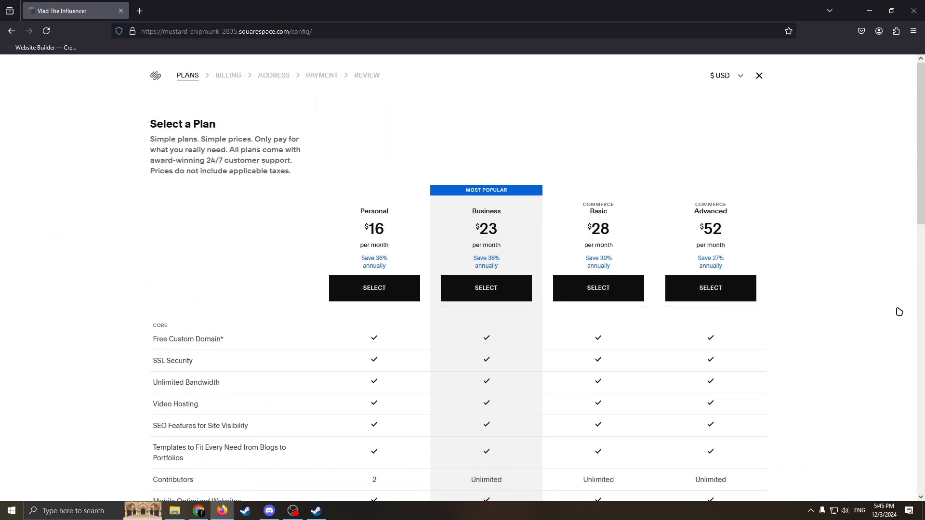
click(760, 76)
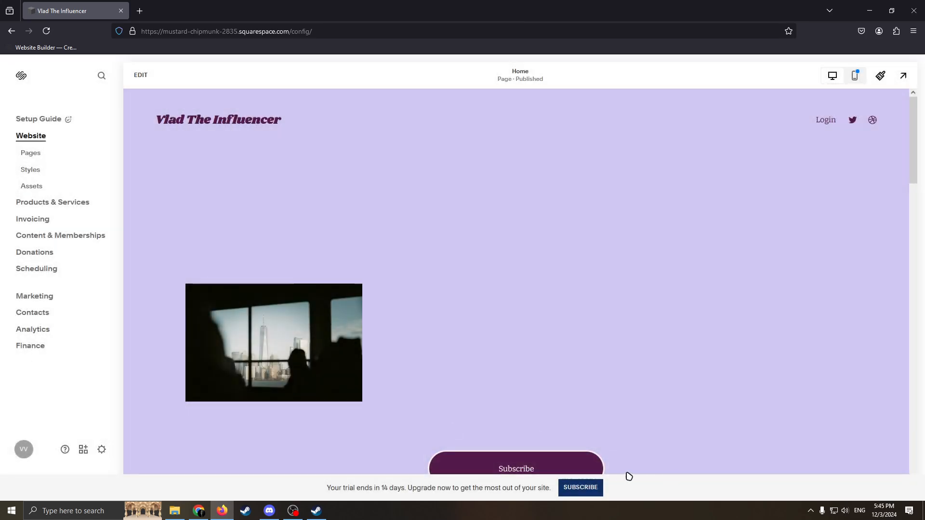